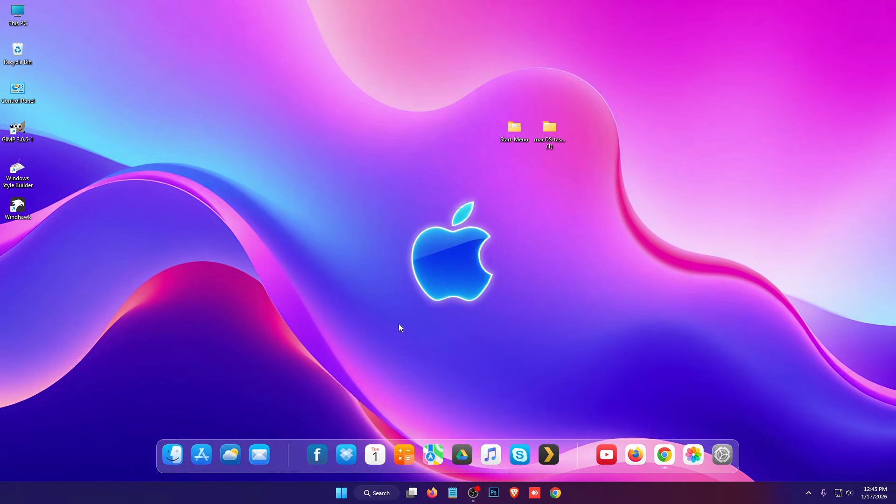
# Open the Windhawk window and move it higher on the desktop, clear of the dock.
pyautogui.click(808, 493)
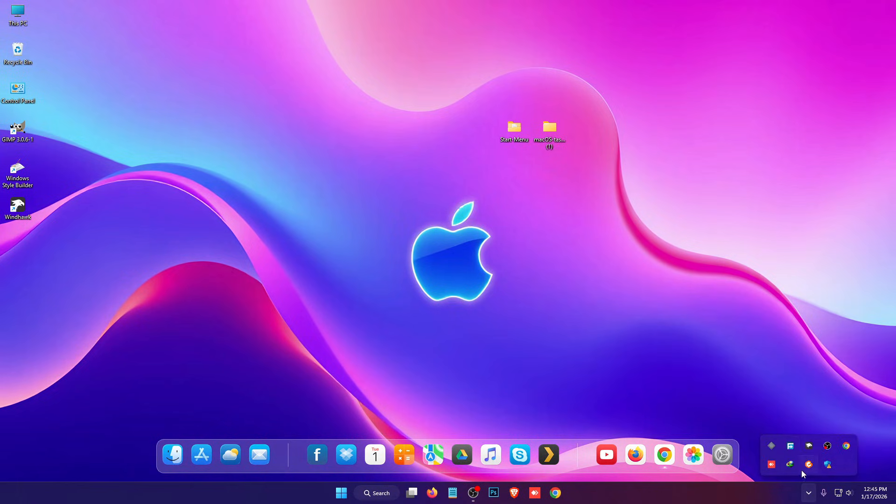
pyautogui.click(813, 446)
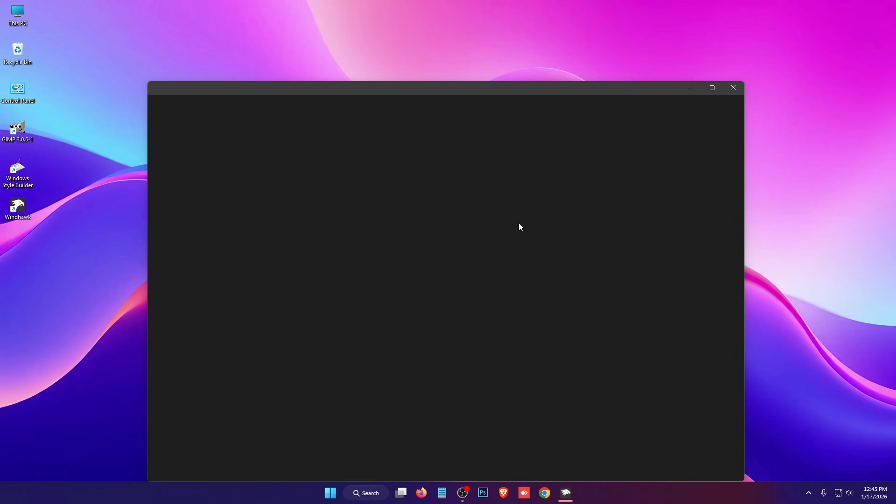
pyautogui.moveTo(465, 91); pyautogui.dragTo(447, 51)
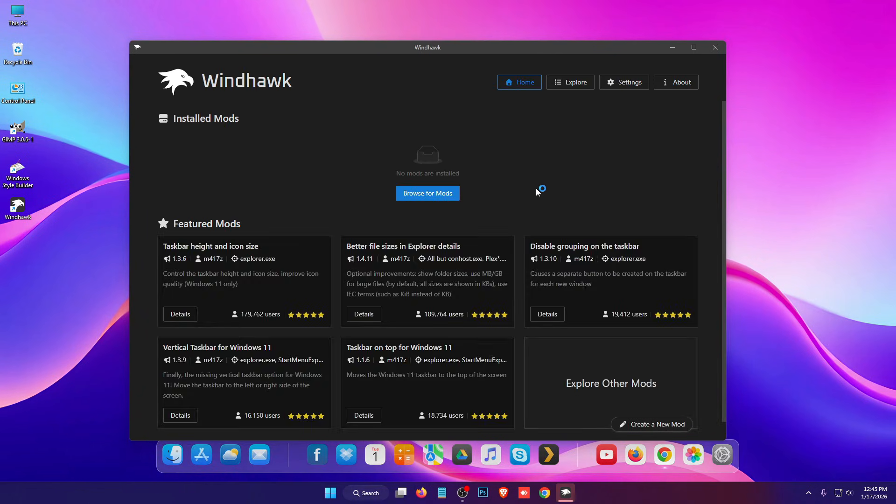
pyautogui.moveTo(407, 46); pyautogui.dragTo(421, 41)
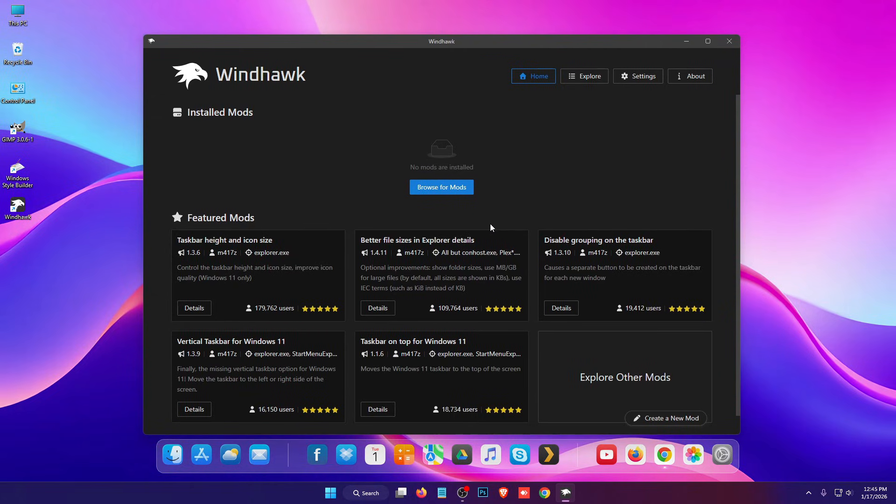
# Find the Windows 11 Taskbar Styler mod in the mod catalogue and install it, accepting the risk.
pyautogui.click(447, 188)
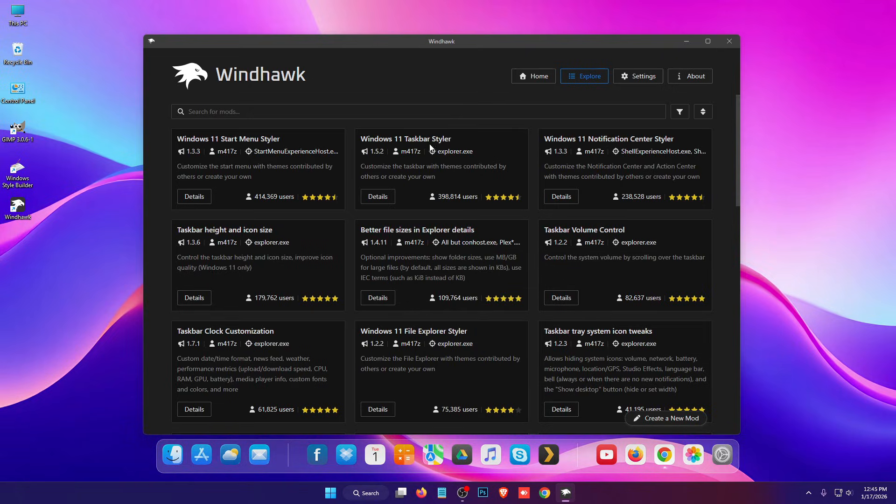
pyautogui.click(381, 203)
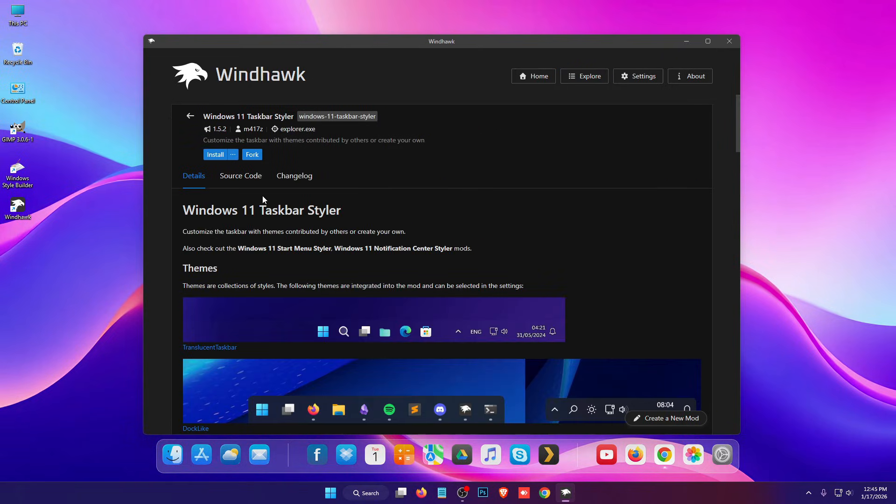
pyautogui.click(214, 155)
pyautogui.click(499, 319)
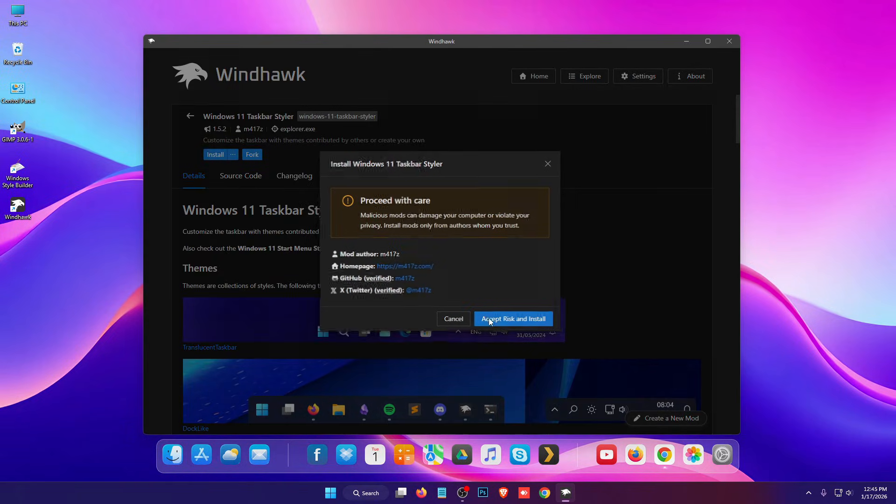
# Copy the full contents of Windows 11 Taskbar Styler.txt from the desktop's macOS taskbar folder, and close the file and folder.
pyautogui.moveTo(496, 41); pyautogui.dragTo(504, 182)
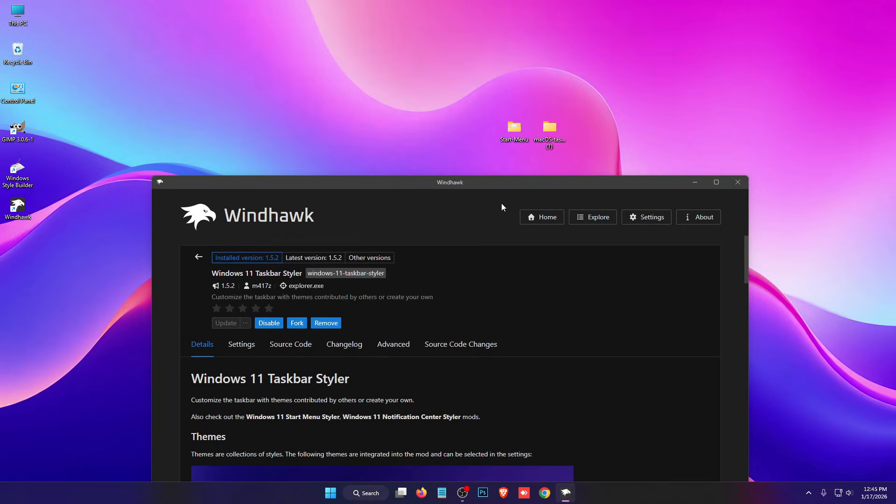
pyautogui.doubleClick(548, 136)
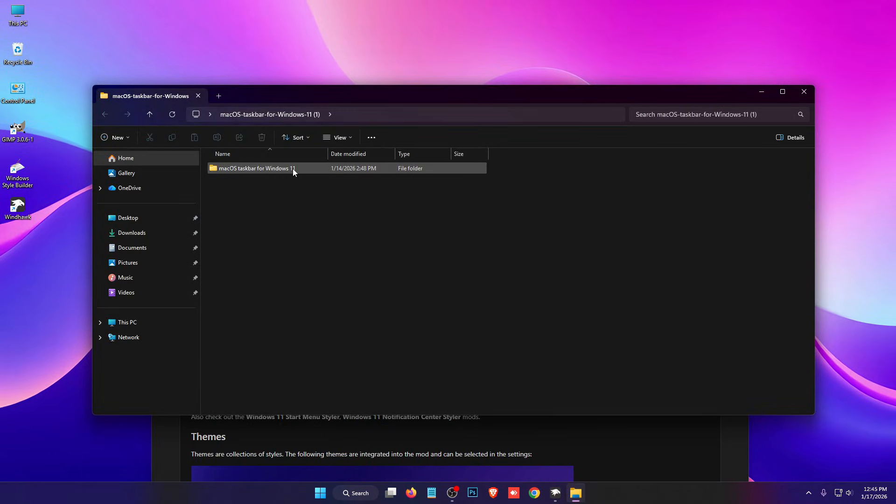
pyautogui.doubleClick(292, 169)
pyautogui.doubleClick(397, 197)
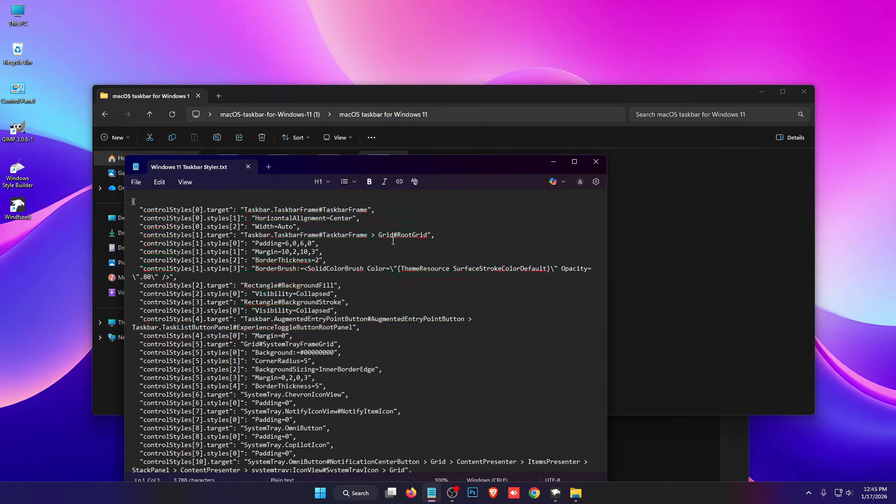
pyautogui.hotkey('ctrl', 'a')
pyautogui.rightClick(356, 220)
pyautogui.click(401, 232)
pyautogui.click(596, 162)
pyautogui.click(803, 92)
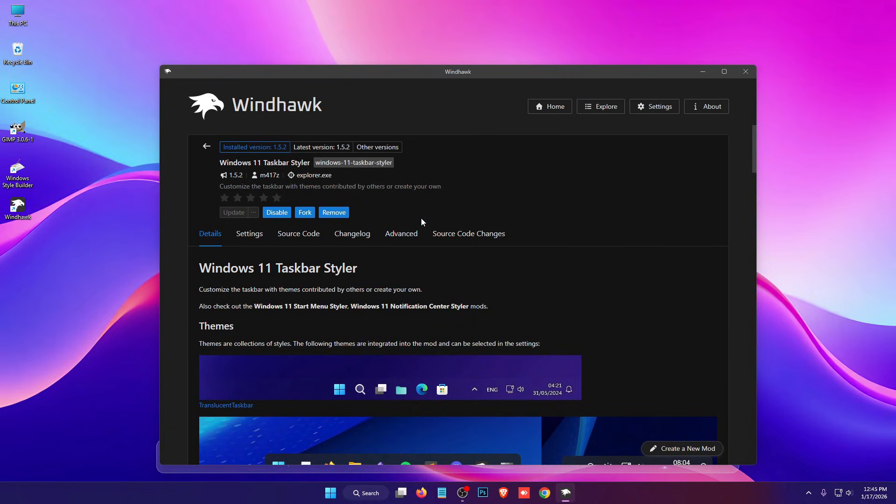
# Replace the Windows 11 Taskbar Styler mod's advanced mod settings with the copied configuration and save them.
pyautogui.click(417, 233)
pyautogui.scroll(-2, 384, 298)
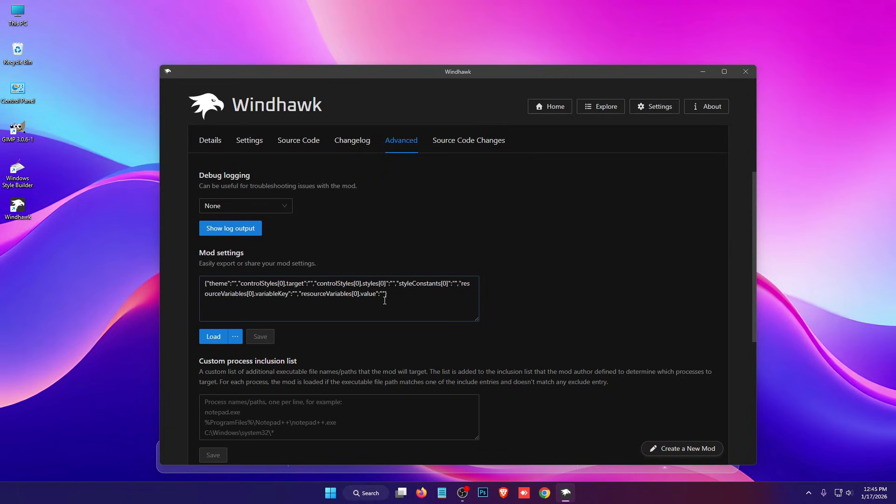
pyautogui.moveTo(371, 302); pyautogui.dragTo(200, 279)
pyautogui.hotkey('ctrl', 'v')
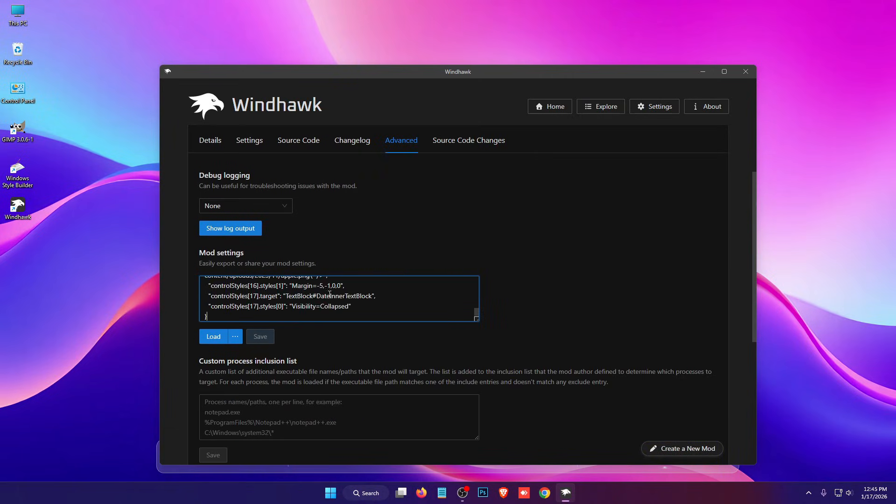
pyautogui.click(264, 340)
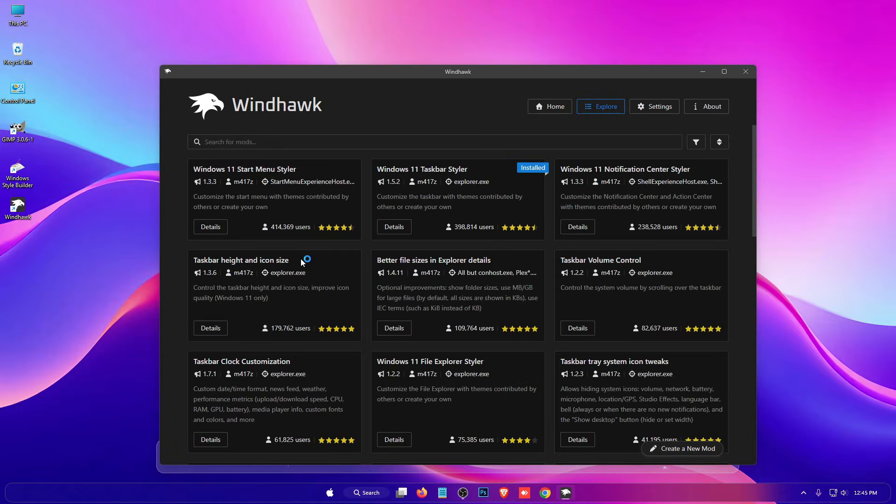
# Install the Taskbar height and icon size mod, accepting the risk.
pyautogui.click(211, 328)
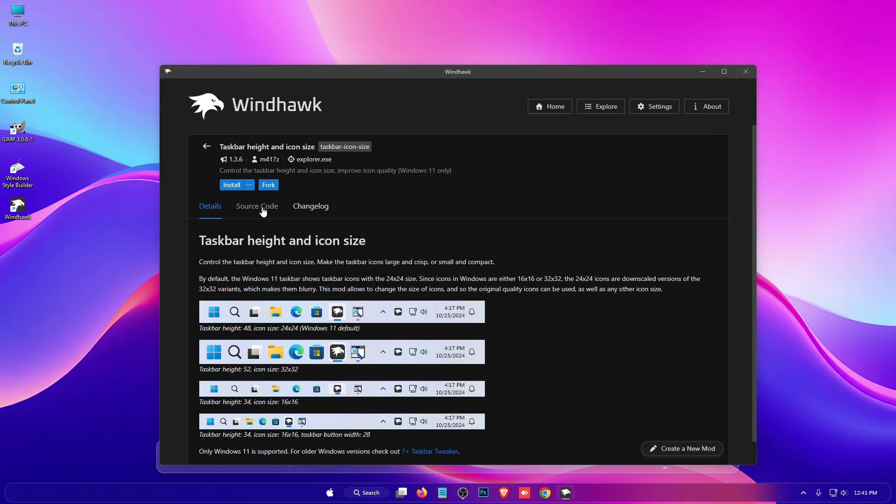
pyautogui.click(231, 185)
pyautogui.click(532, 352)
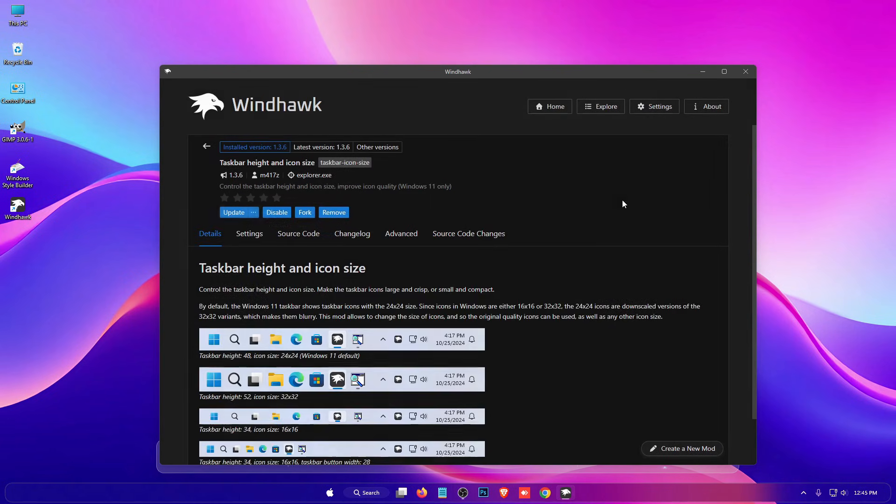
# Copy the full contents of Taskbar height and icon size.txt from the desktop's macOS taskbar folder.
pyautogui.moveTo(624, 74)
pyautogui.mouseDown()
pyautogui.moveTo(620, 133)
pyautogui.moveTo(619, 89)
pyautogui.mouseUp()
pyautogui.moveTo(611, 142); pyautogui.dragTo(607, 169)
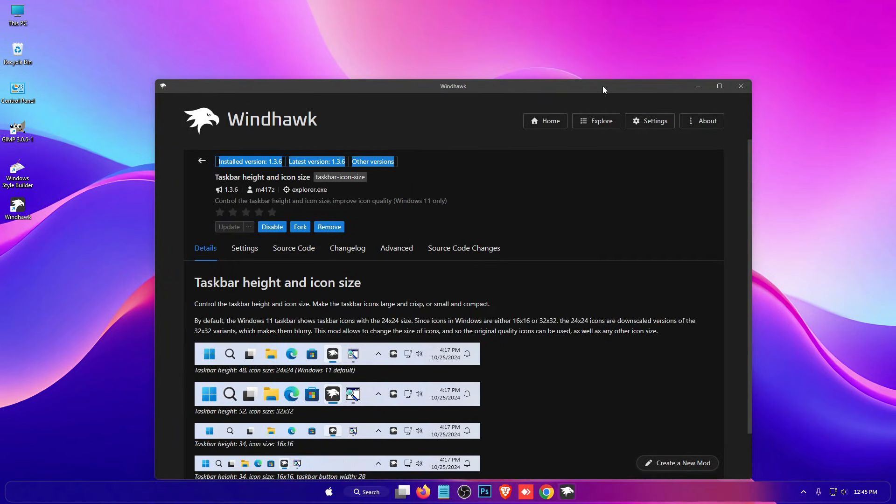
pyautogui.moveTo(602, 90); pyautogui.dragTo(589, 168)
pyautogui.doubleClick(550, 128)
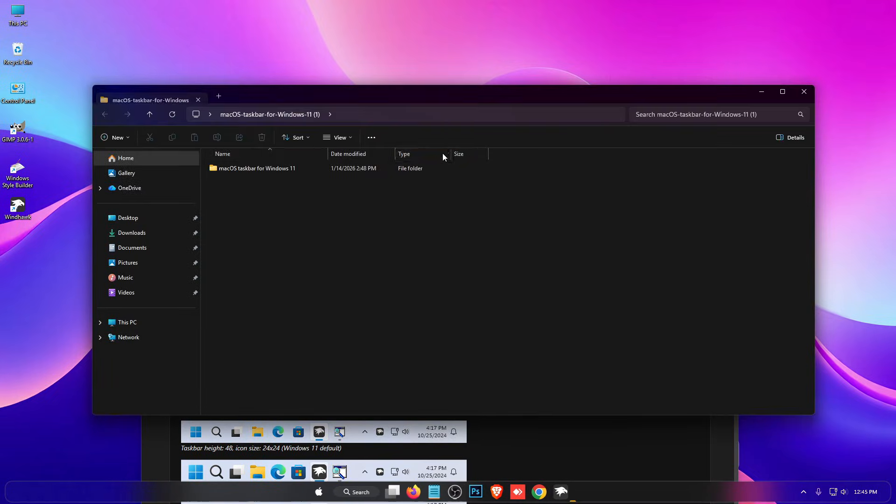
pyautogui.doubleClick(255, 169)
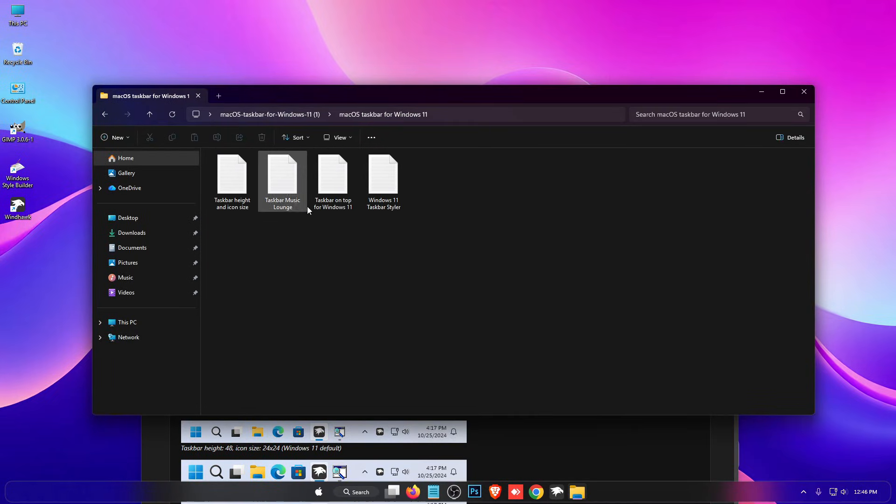
pyautogui.doubleClick(240, 199)
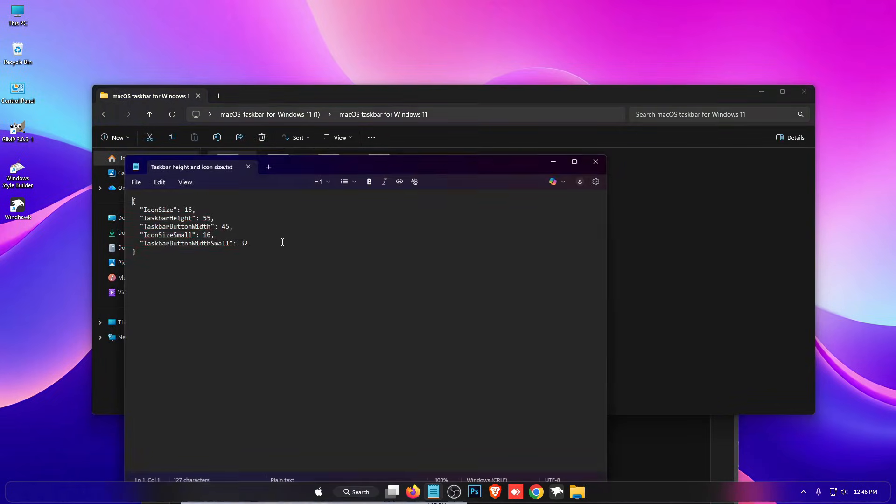
pyautogui.hotkey('ctrl', 'a')
pyautogui.rightClick(229, 231)
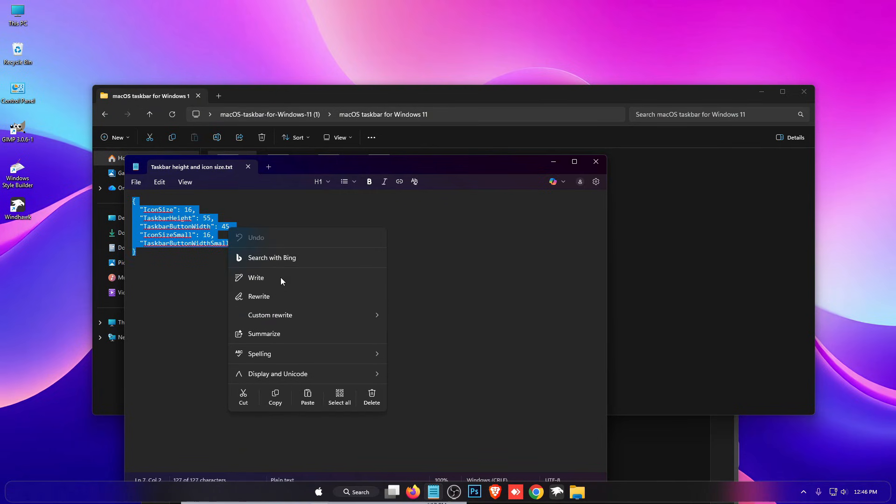
pyautogui.click(273, 396)
pyautogui.click(594, 451)
# In Windhawk, replace the Taskbar height and icon size mod's advanced settings with the copied configuration, save, and return to the mod list.
pyautogui.click(558, 492)
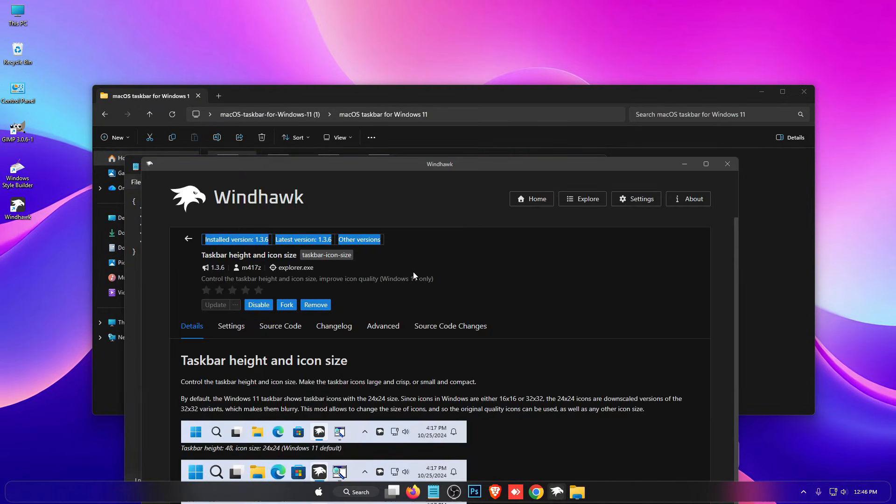
pyautogui.click(375, 327)
pyautogui.moveTo(450, 163); pyautogui.dragTo(465, 63)
pyautogui.hotkey('ctrl', 'a')
pyautogui.hotkey('ctrl', 'v')
pyautogui.click(256, 423)
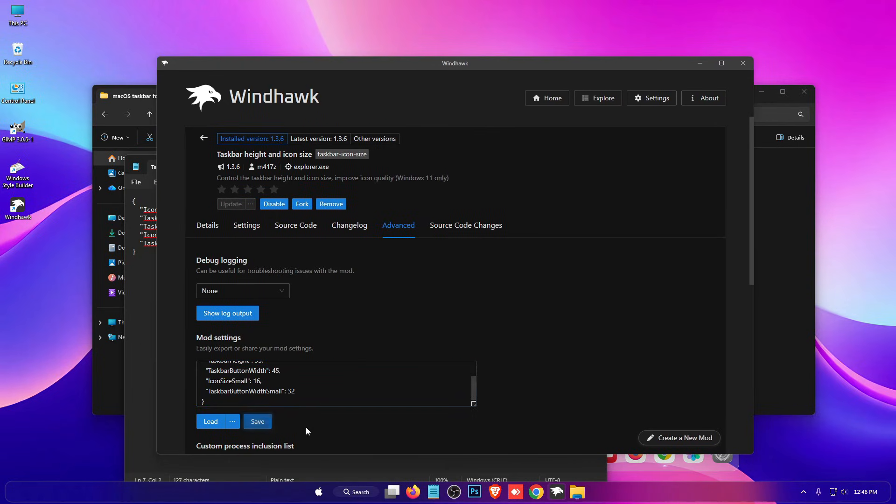
pyautogui.click(203, 137)
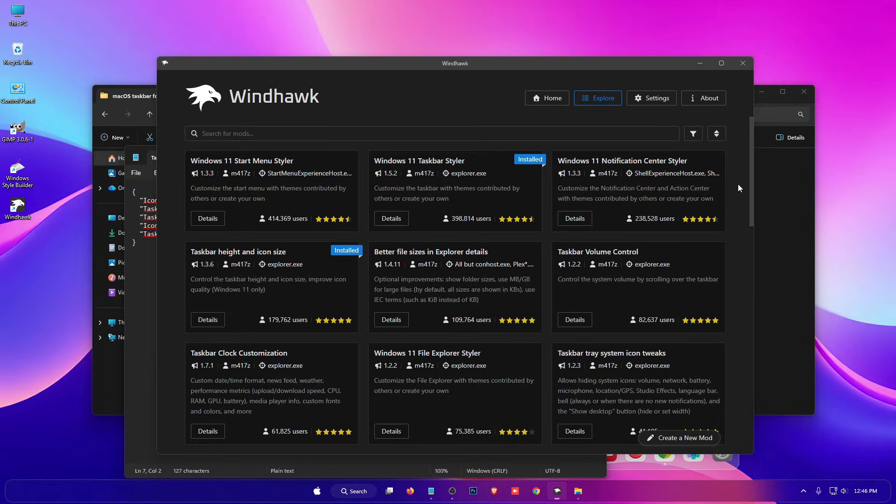
# Copy the file name Taskbar on top for Windows 11 from the taskbar folder and search Windhawk's mods for it.
pyautogui.click(765, 197)
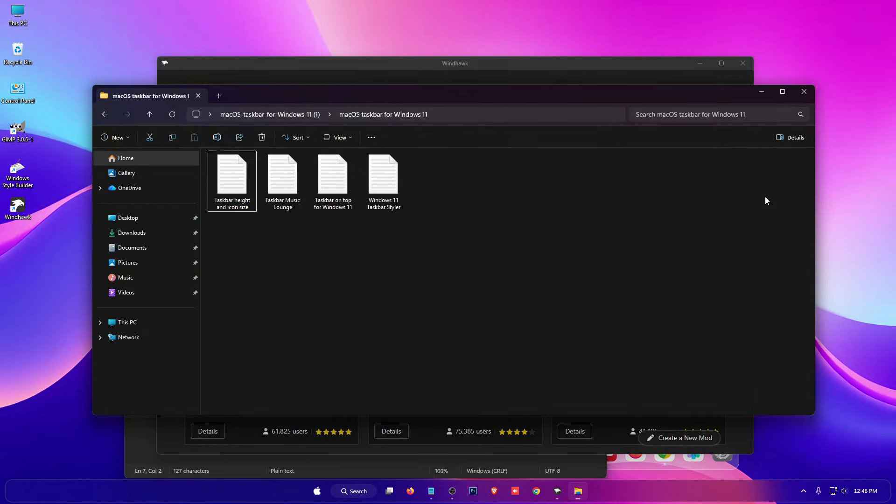
pyautogui.rightClick(341, 208)
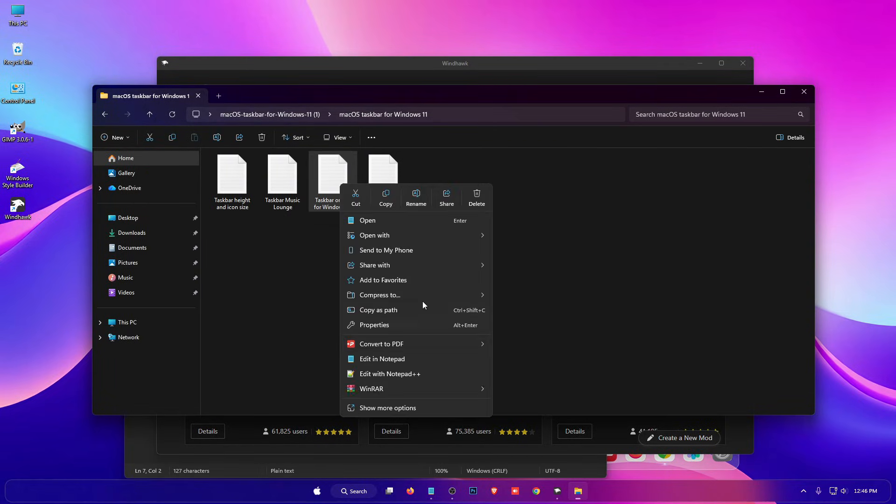
pyautogui.click(412, 202)
pyautogui.rightClick(346, 211)
pyautogui.click(374, 242)
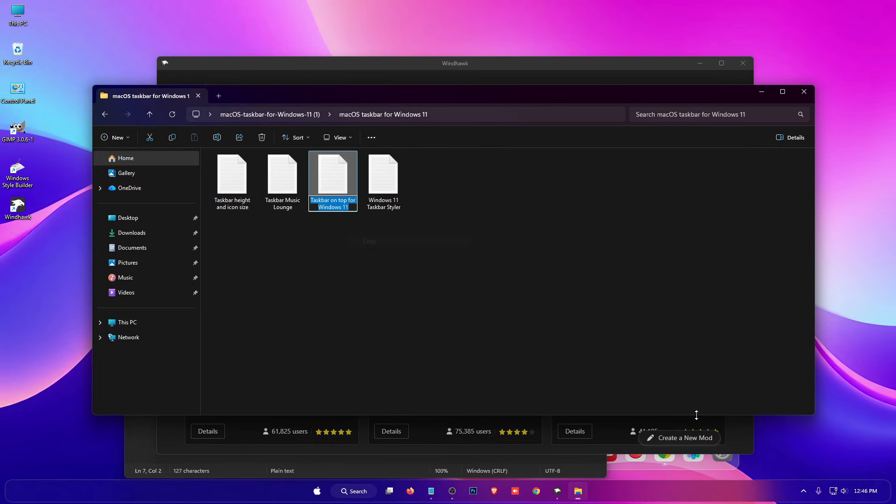
pyautogui.click(727, 425)
pyautogui.click(294, 133)
pyautogui.hotkey('ctrl', 'v')
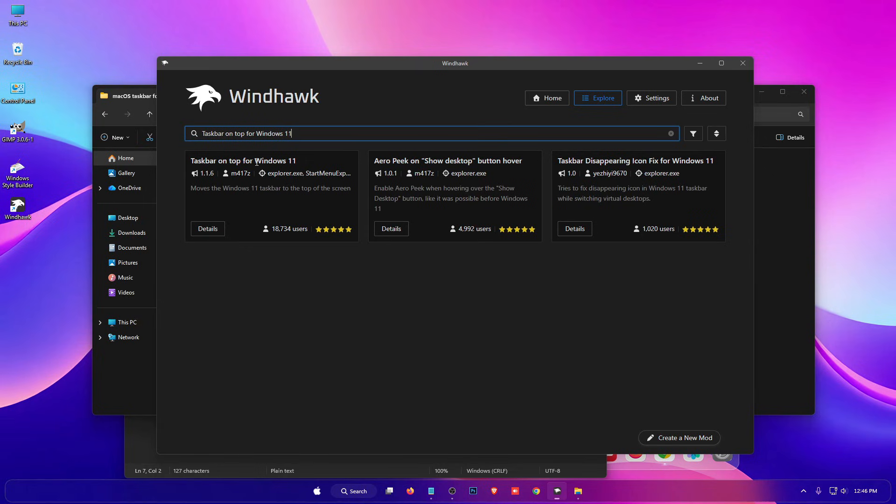
# Install the Taskbar on top for Windows 11 mod, accepting the risk, and return to the search results.
pyautogui.click(208, 236)
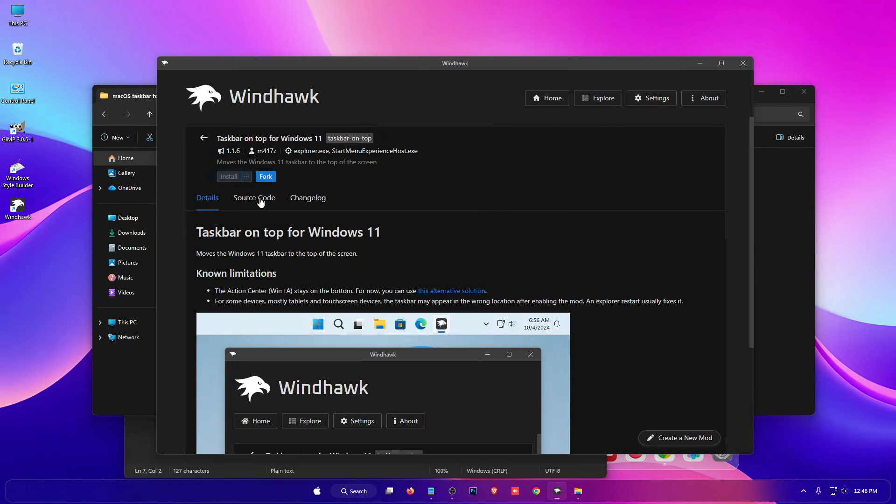
pyautogui.click(228, 179)
pyautogui.click(532, 339)
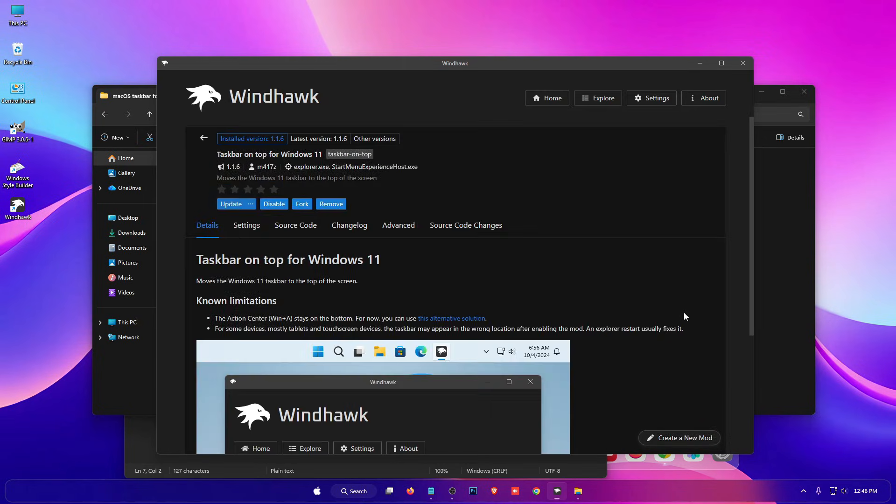
pyautogui.click(204, 139)
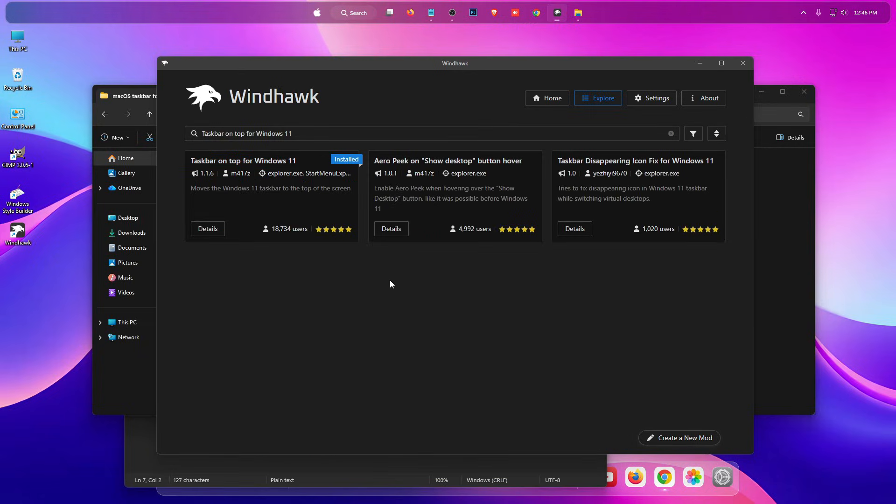
# Copy the file name Taskbar Music Lounge from the macOS taskbar folder and search Windhawk's mods for it.
pyautogui.moveTo(308, 134); pyautogui.dragTo(177, 133)
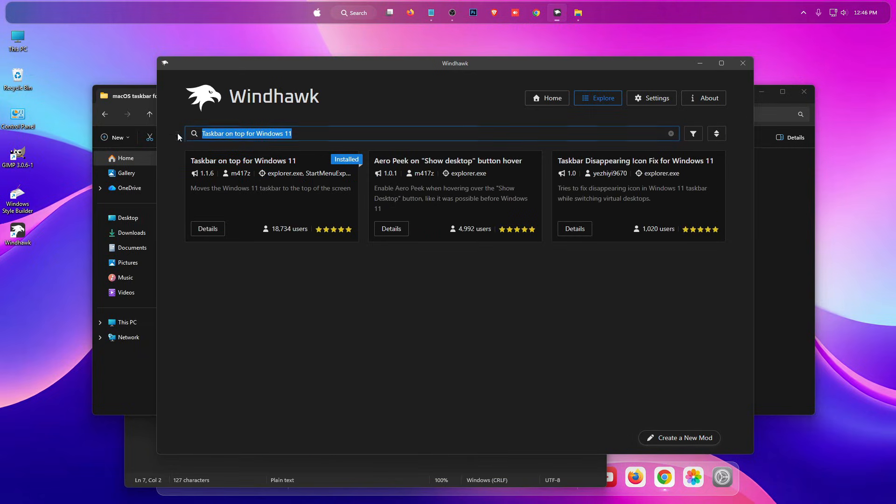
pyautogui.click(789, 179)
pyautogui.rightClick(282, 201)
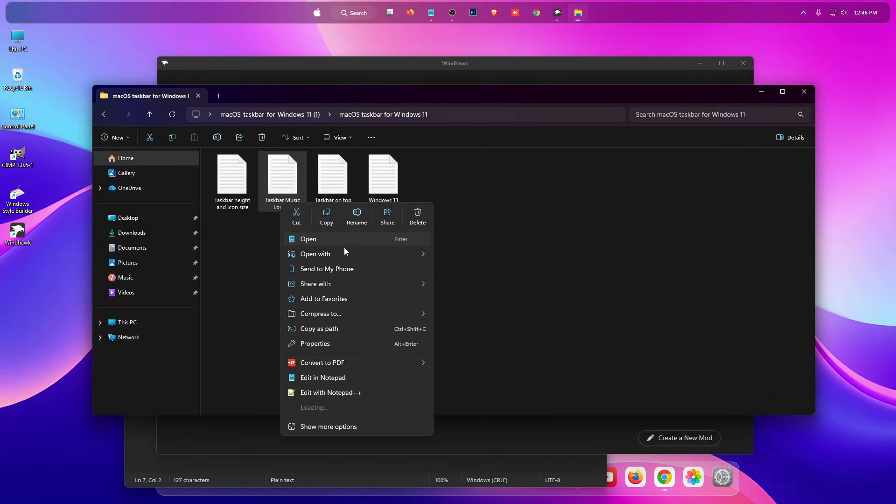
pyautogui.click(356, 215)
pyautogui.rightClick(299, 209)
pyautogui.click(364, 235)
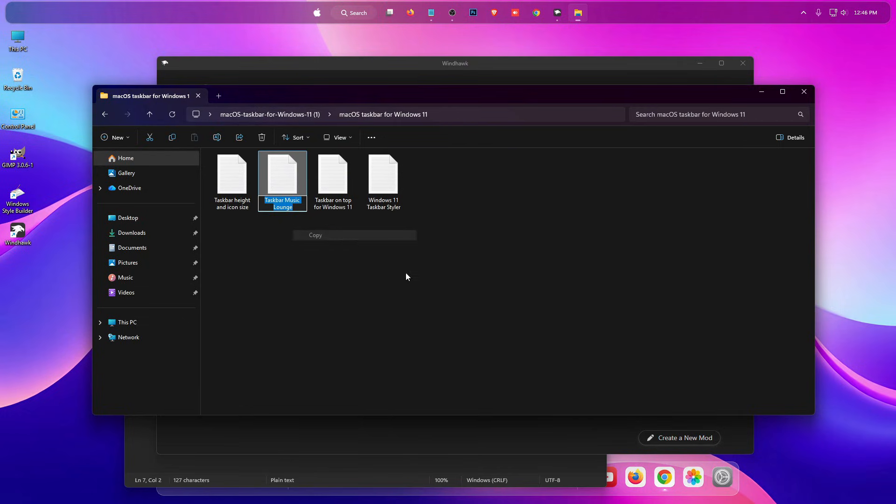
pyautogui.click(582, 437)
pyautogui.hotkey('ctrl', 'a')
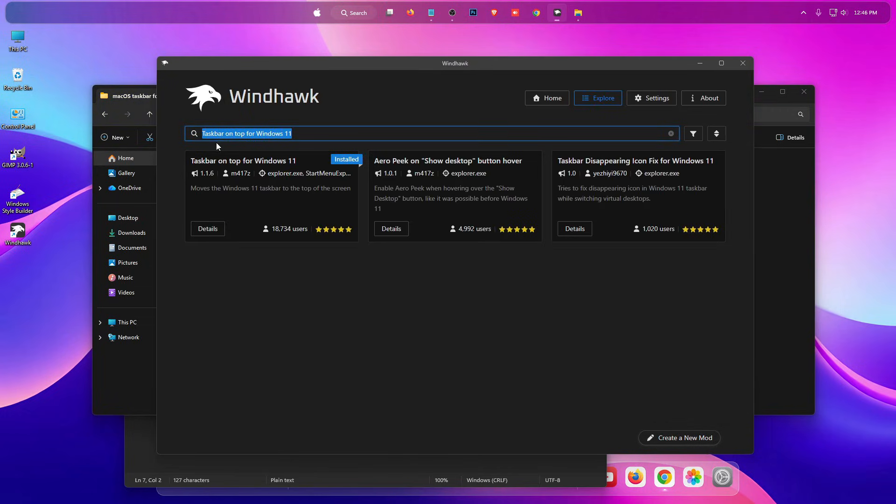
pyautogui.hotkey('ctrl', 'v')
# Install the Taskbar Music Lounge mod, accepting the risk.
pyautogui.click(208, 206)
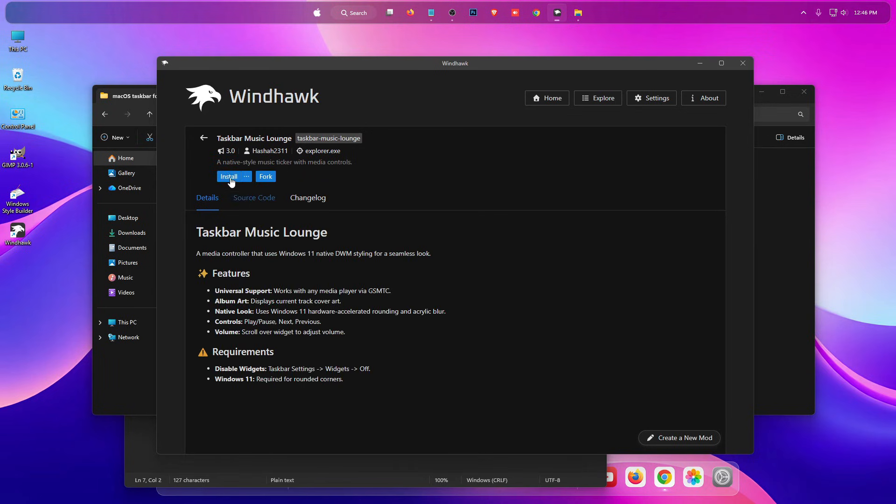
pyautogui.click(228, 176)
pyautogui.click(516, 326)
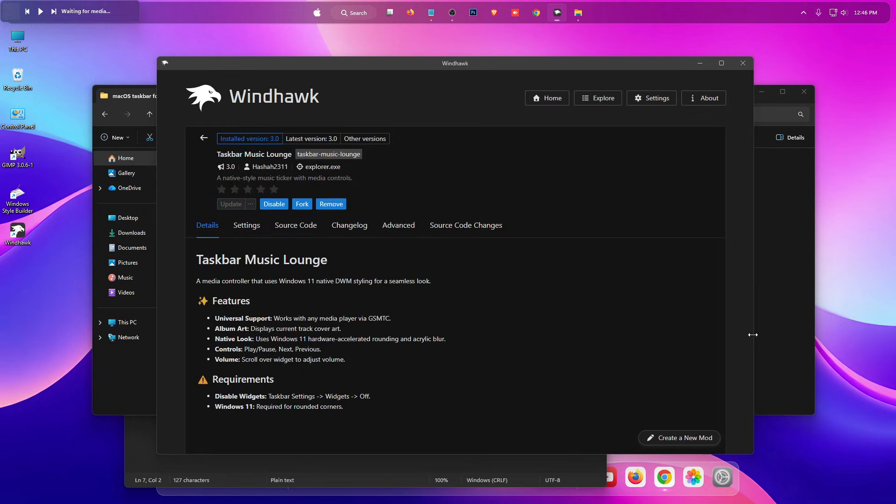
# Copy the full contents of Taskbar Music Lounge.txt from the macOS taskbar folder, and close the file and the folder.
pyautogui.click(785, 301)
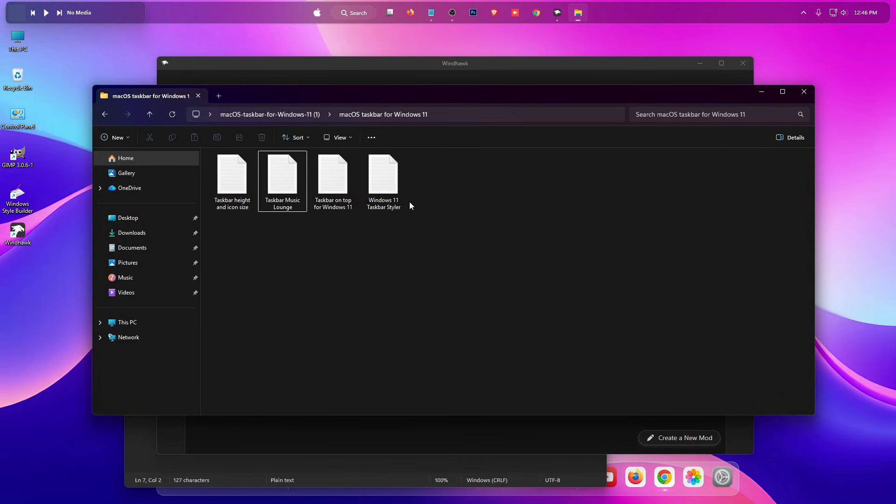
pyautogui.doubleClick(279, 194)
pyautogui.moveTo(146, 240); pyautogui.dragTo(23, 159)
pyautogui.rightClick(113, 179)
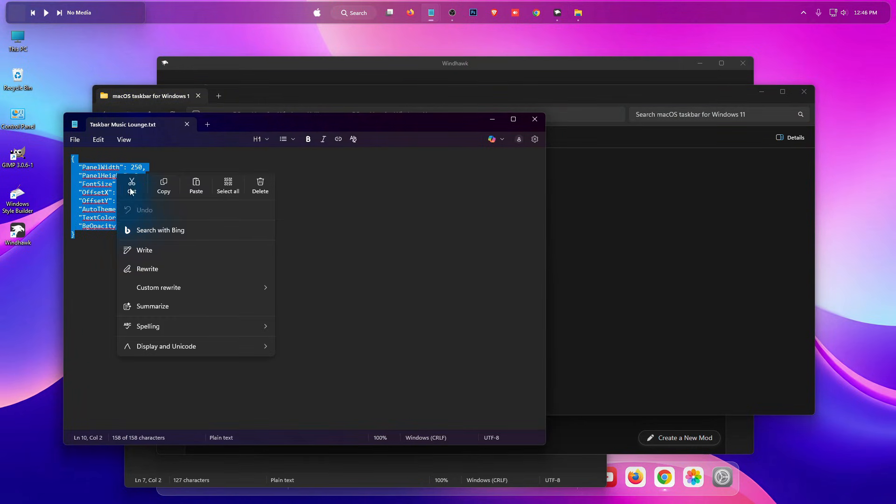
pyautogui.click(161, 185)
pyautogui.click(535, 119)
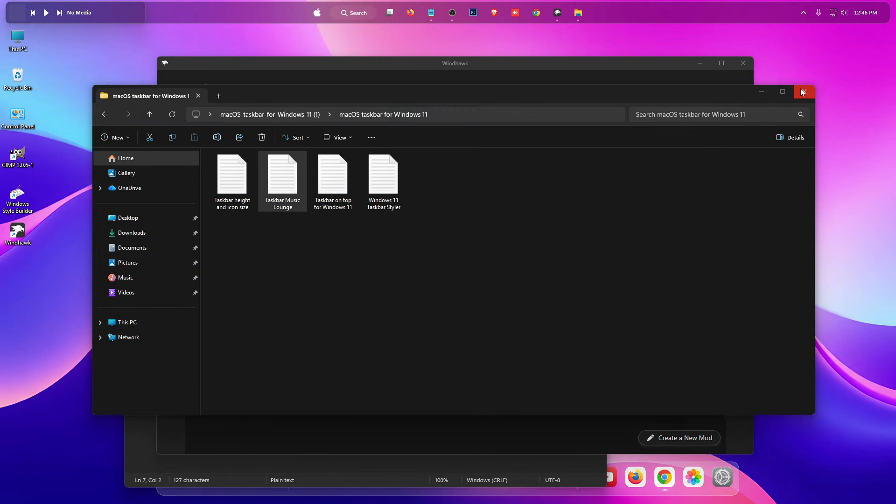
pyautogui.click(803, 92)
# Replace the Taskbar Music Lounge mod's advanced mod settings in Windhawk with the copied configuration and save.
pyautogui.click(392, 228)
pyautogui.scroll(-2, 406, 266)
pyautogui.moveTo(302, 288); pyautogui.dragTo(172, 261)
pyautogui.hotkey('ctrl', 'v')
pyautogui.click(257, 329)
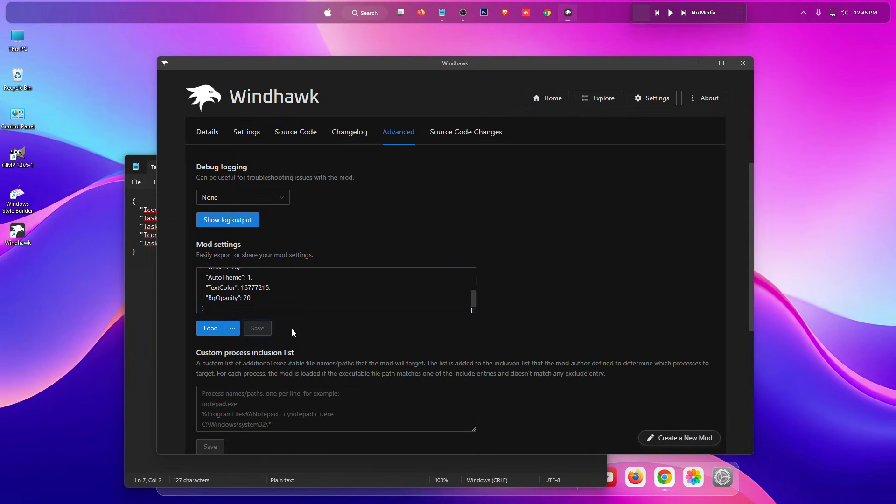
# Set the taskbar alignment to Left in the Windows taskbar settings and close Settings.
pyautogui.rightClick(290, 14)
pyautogui.click(325, 54)
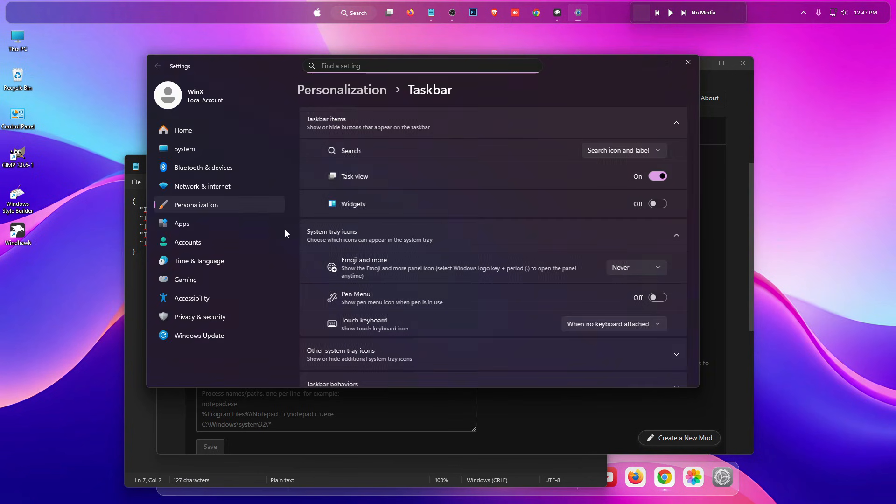
pyautogui.scroll(-3, 424, 224)
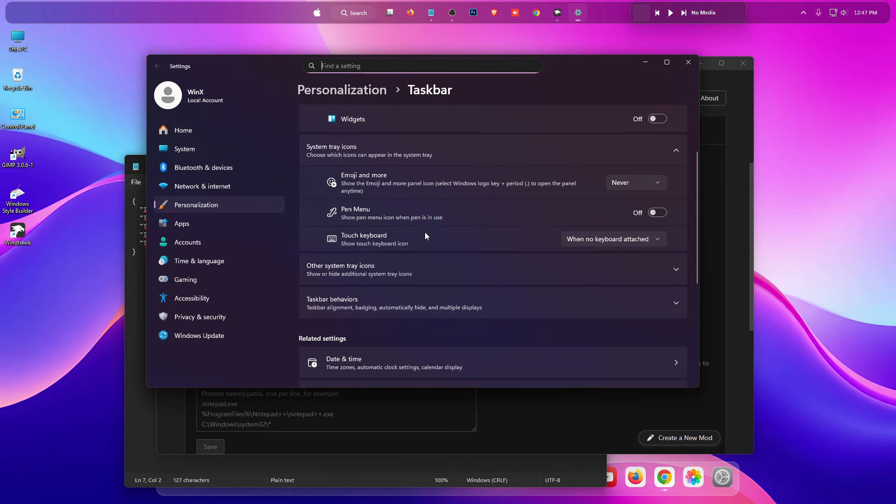
pyautogui.click(348, 304)
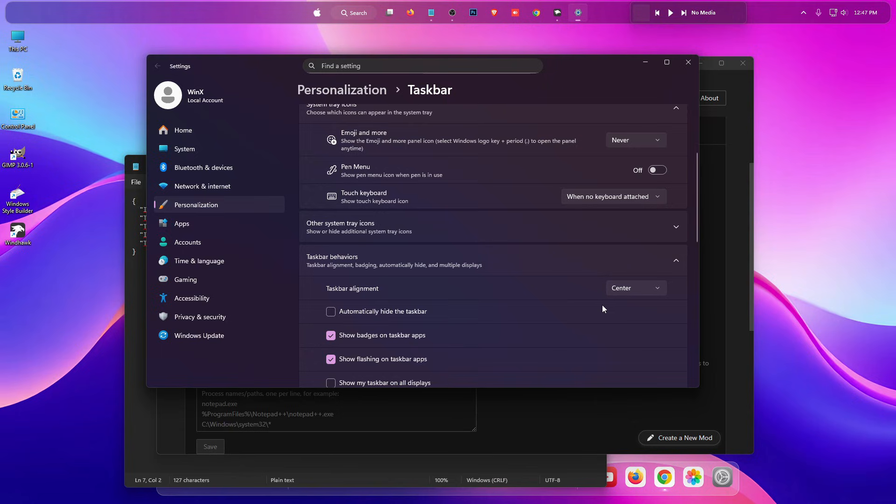
pyautogui.click(629, 285)
pyautogui.click(622, 273)
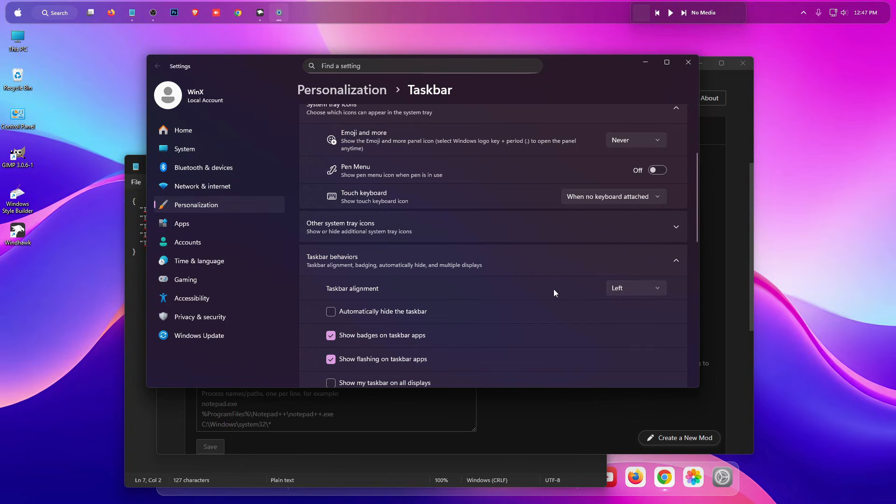
pyautogui.click(687, 62)
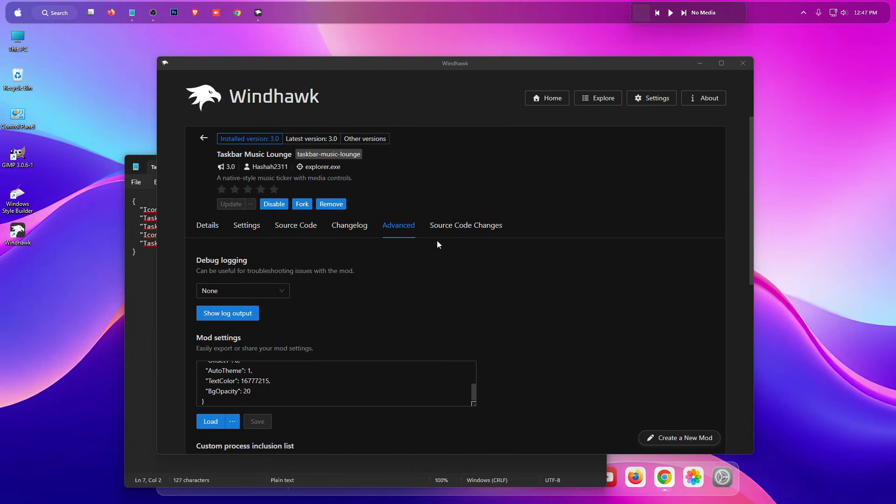
# Return to Windhawk's full list of mods and install the Windows 11 Start Menu Styler mod, accepting the risk.
pyautogui.click(203, 138)
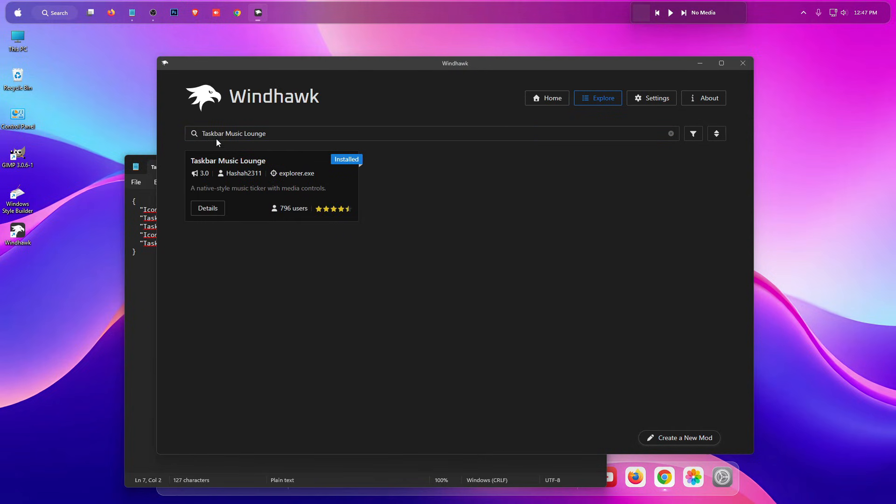
pyautogui.click(558, 98)
pyautogui.click(599, 98)
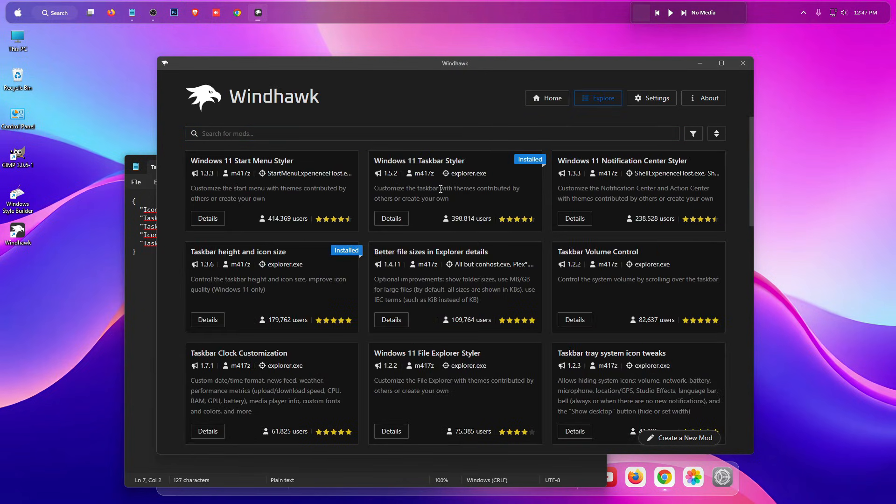
pyautogui.scroll(-2, 595, 266)
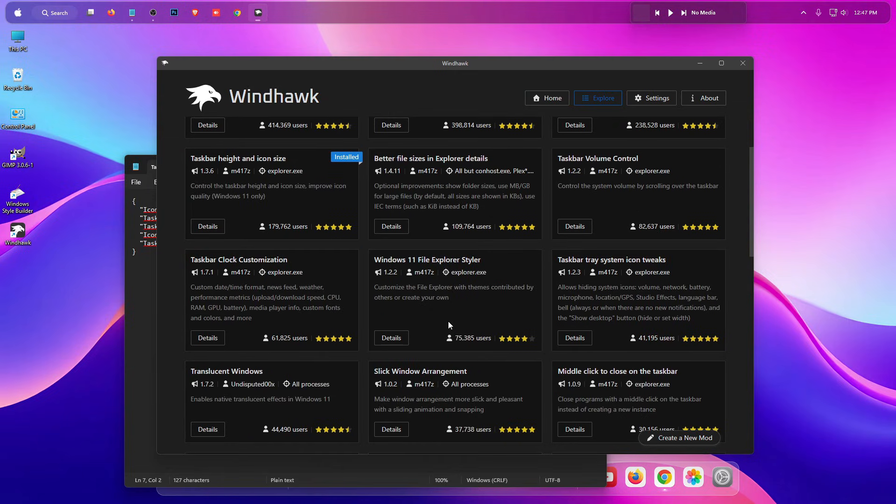
pyautogui.scroll(2, 429, 299)
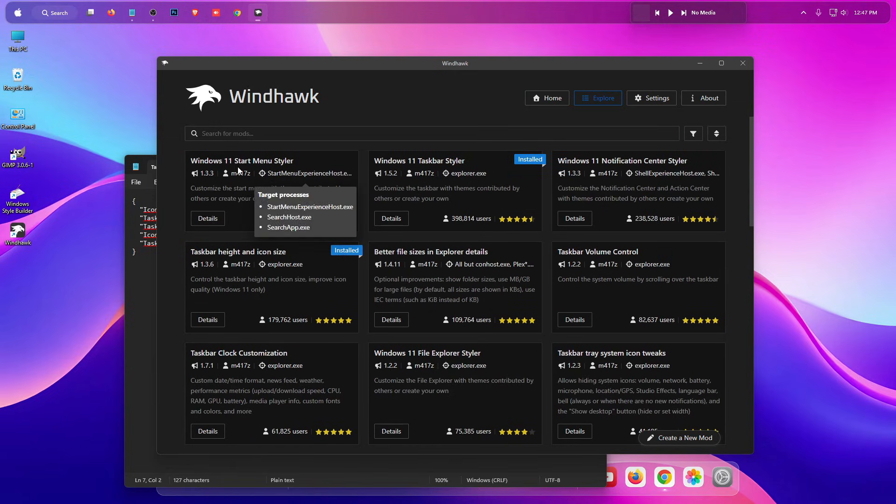
pyautogui.click(207, 218)
pyautogui.click(229, 177)
pyautogui.click(532, 340)
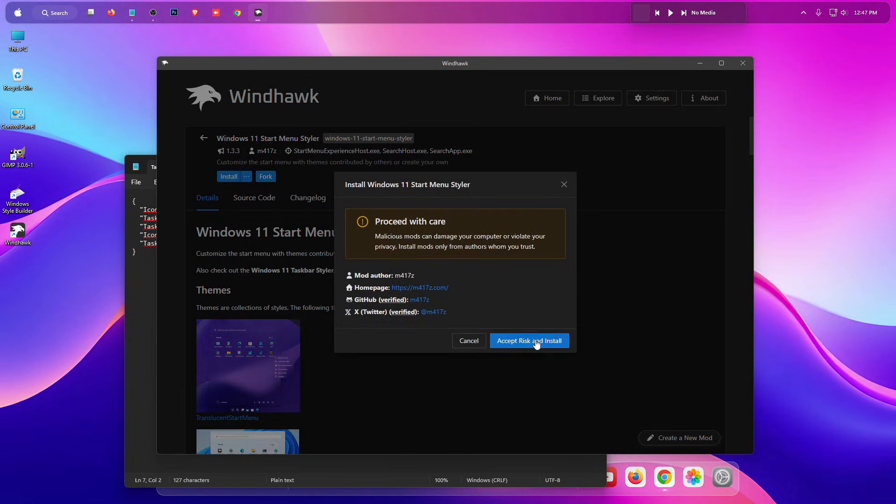
# Copy the full contents of the Start Menu text document from the desktop's Start-Menu folder, and close the file and folder.
pyautogui.moveTo(585, 71); pyautogui.dragTo(576, 274)
pyautogui.click(596, 161)
pyautogui.doubleClick(523, 164)
pyautogui.doubleClick(257, 195)
pyautogui.hotkey('ctrl', 'a')
pyautogui.rightClick(282, 252)
pyautogui.click(335, 259)
pyautogui.click(589, 179)
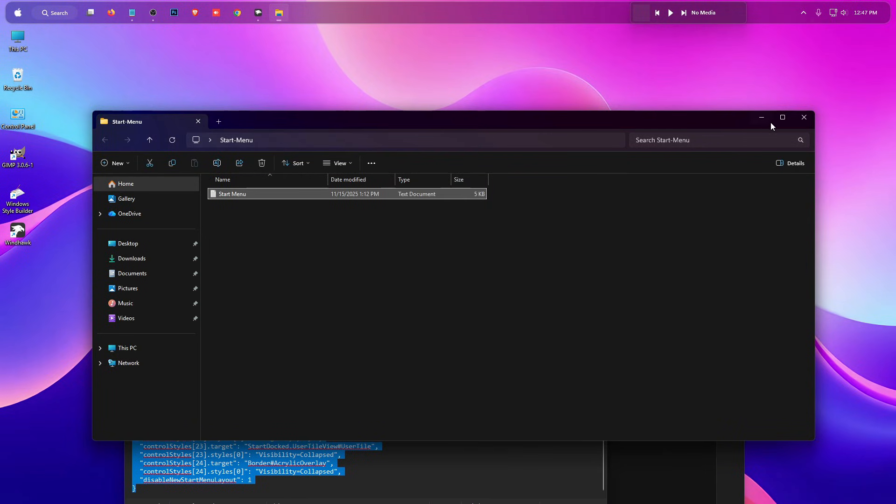
pyautogui.click(804, 117)
pyautogui.click(591, 190)
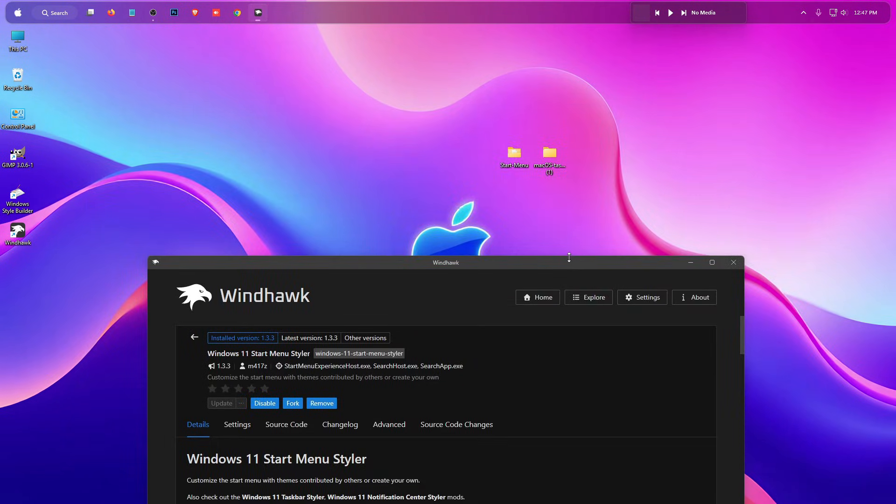
# Replace the Windows 11 Start Menu Styler mod's advanced mod settings in Windhawk with the copied configuration and save.
pyautogui.moveTo(570, 260); pyautogui.dragTo(570, 94)
pyautogui.click(397, 258)
pyautogui.scroll(-2, 429, 286)
pyautogui.click(327, 320)
pyautogui.hotkey('ctrl', 'a')
pyautogui.hotkey('ctrl', 'v')
pyautogui.click(248, 364)
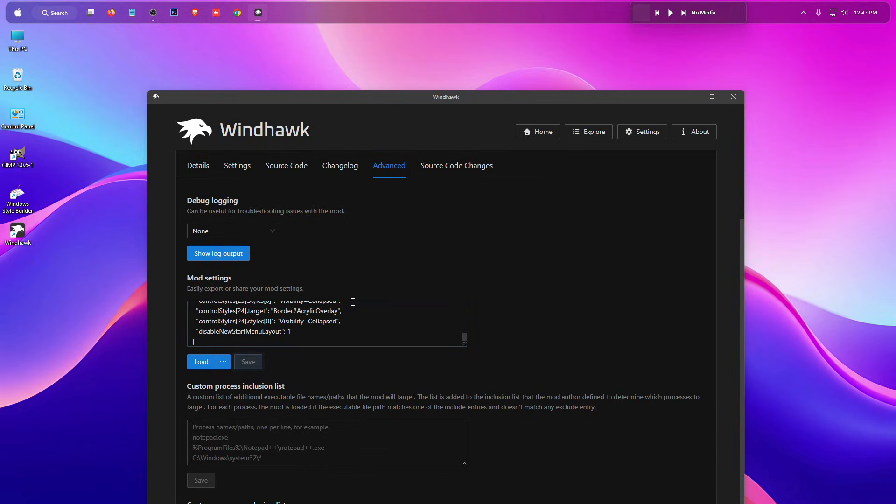
# Open the Start menu's settings, close Windhawk, and go to the page for choosing folders shown on Start.
pyautogui.press('super')
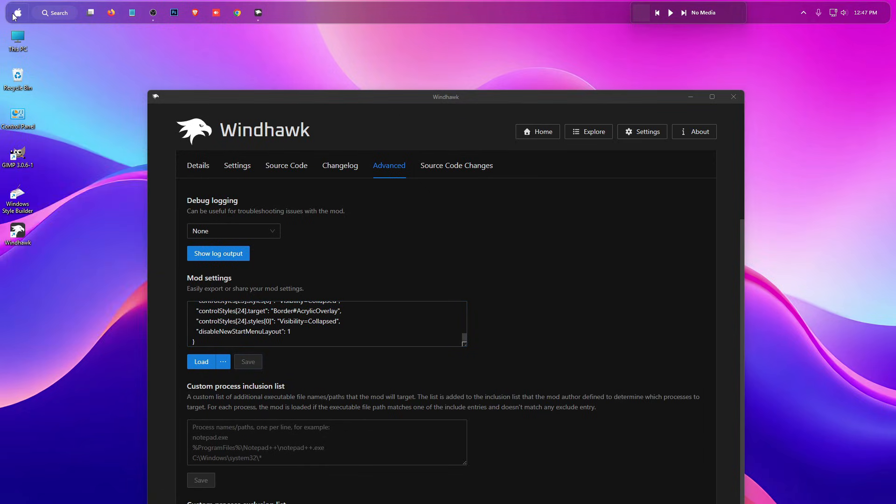
pyautogui.rightClick(108, 49)
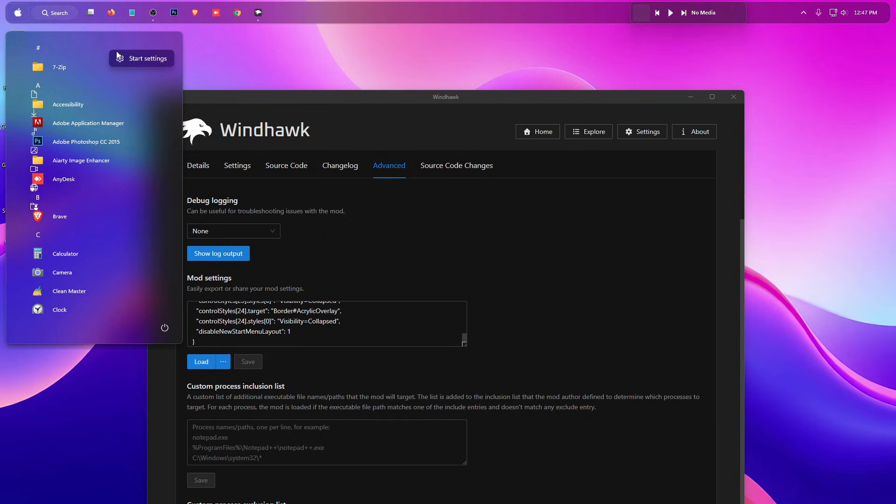
pyautogui.click(123, 60)
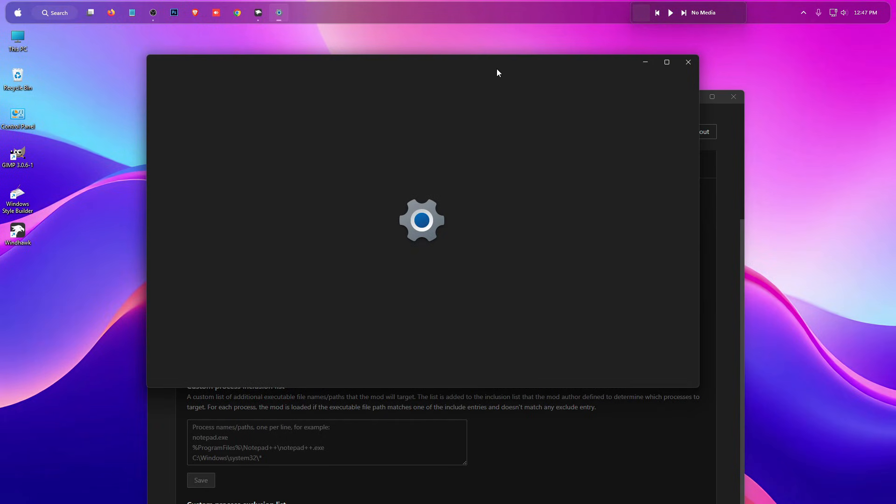
pyautogui.click(726, 97)
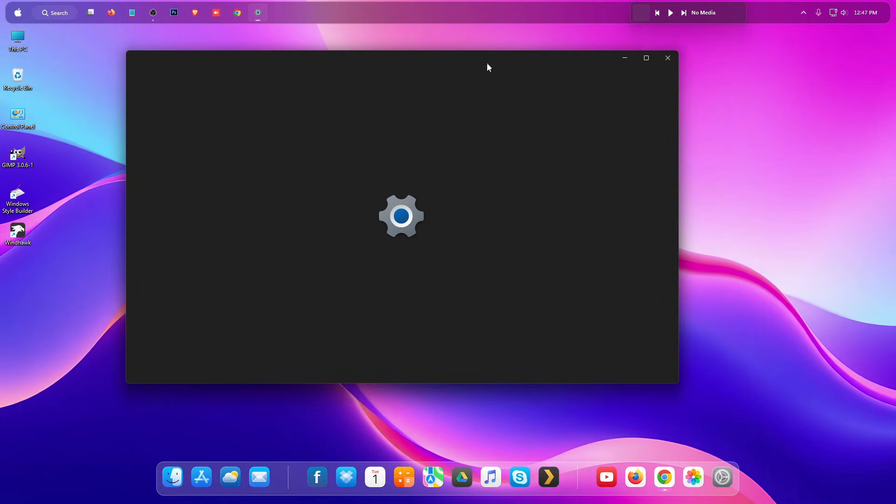
pyautogui.scroll(-2, 452, 303)
pyautogui.scroll(-2, 420, 325)
pyautogui.click(314, 318)
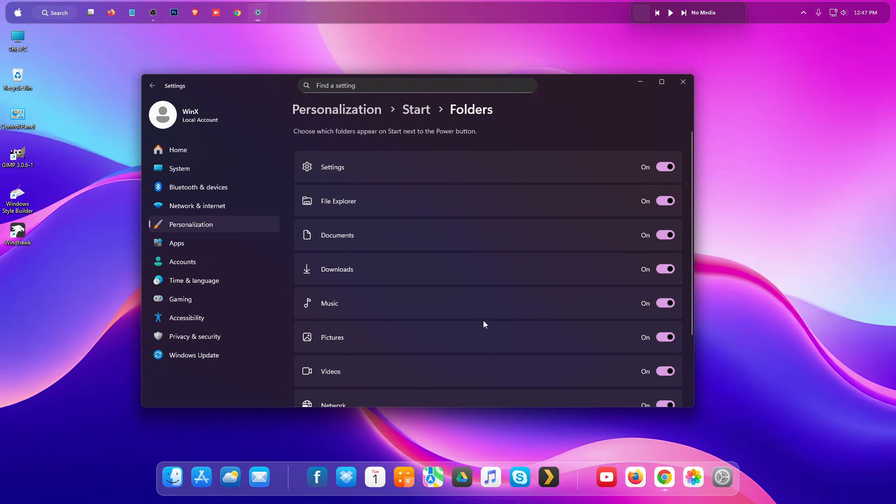
# Turn off Settings, File Explorer, Documents, Downloads, Music, Pictures, Videos, Network and Personal folder on Start, and close Settings.
pyautogui.click(667, 168)
pyautogui.click(666, 201)
pyautogui.click(666, 235)
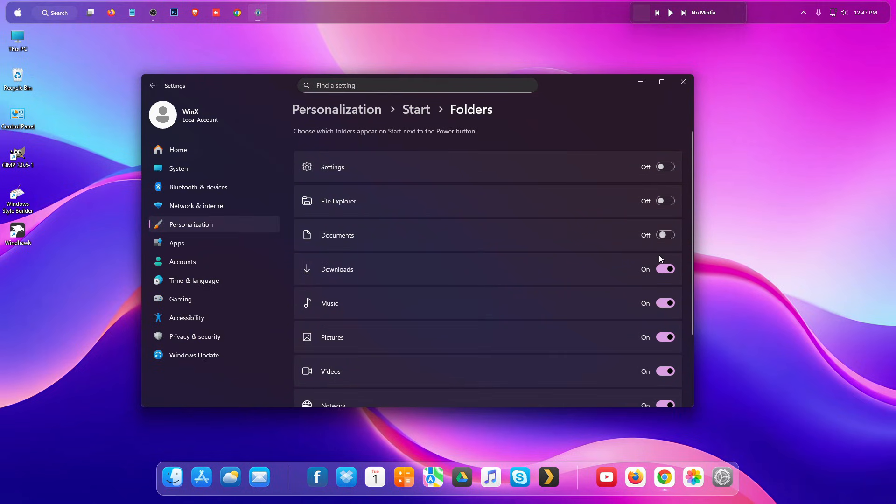
pyautogui.click(666, 269)
pyautogui.click(666, 303)
pyautogui.click(666, 337)
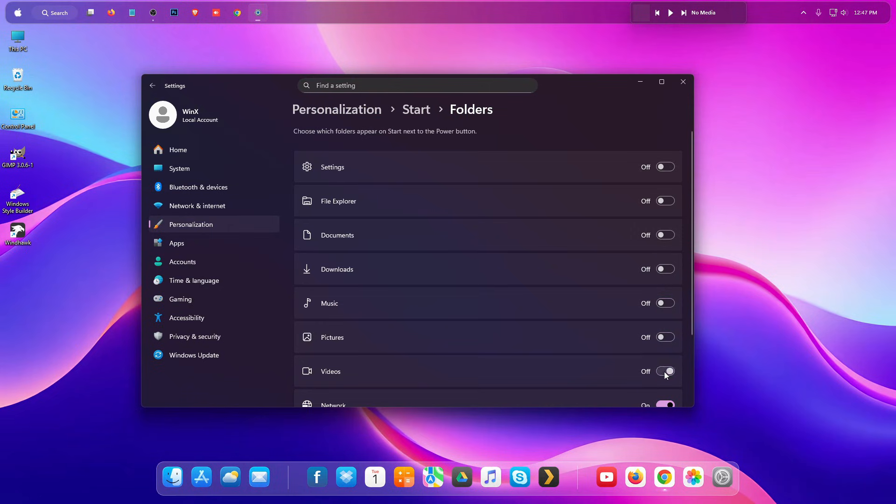
pyautogui.click(666, 371)
pyautogui.scroll(-2, 668, 368)
pyautogui.click(666, 318)
pyautogui.click(667, 351)
pyautogui.click(683, 81)
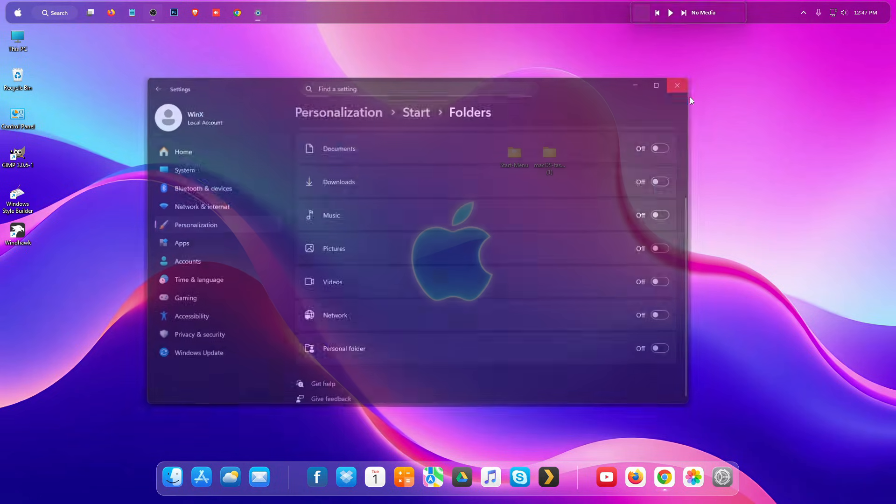
# Check the restyled Start menu, the hidden tray icons and the This PC window.
pyautogui.click(18, 13)
pyautogui.click(301, 129)
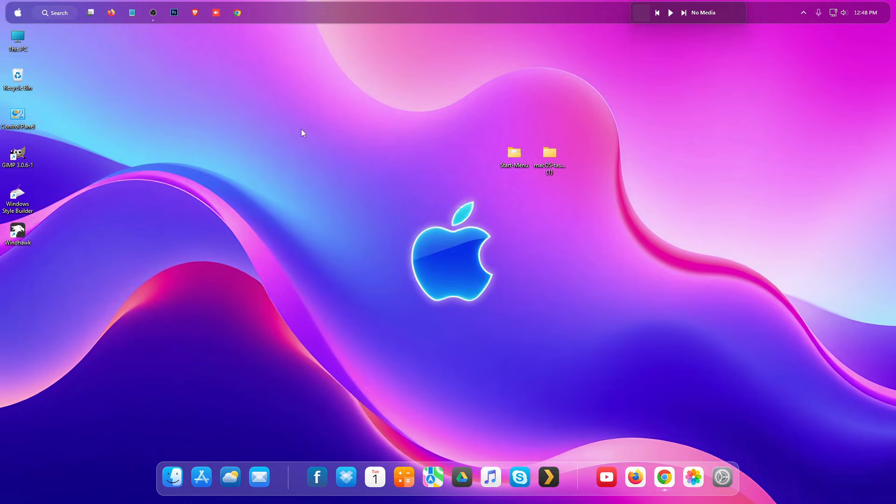
pyautogui.click(800, 11)
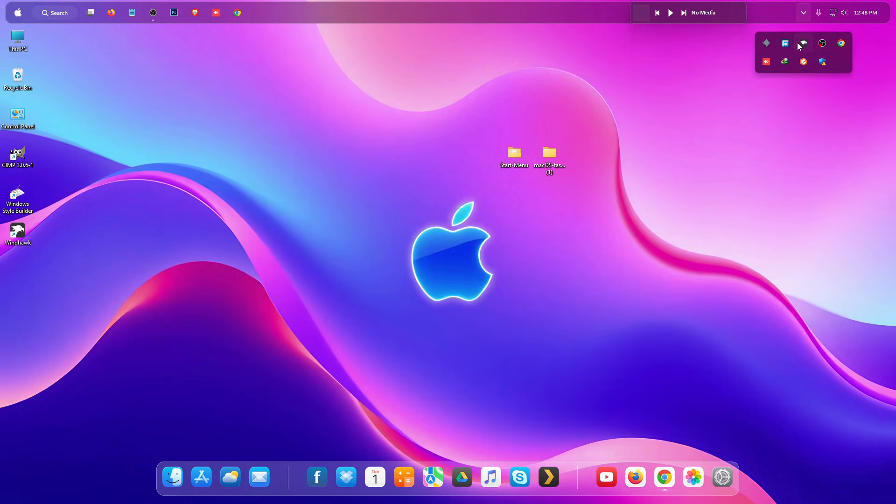
pyautogui.doubleClick(18, 41)
pyautogui.click(808, 118)
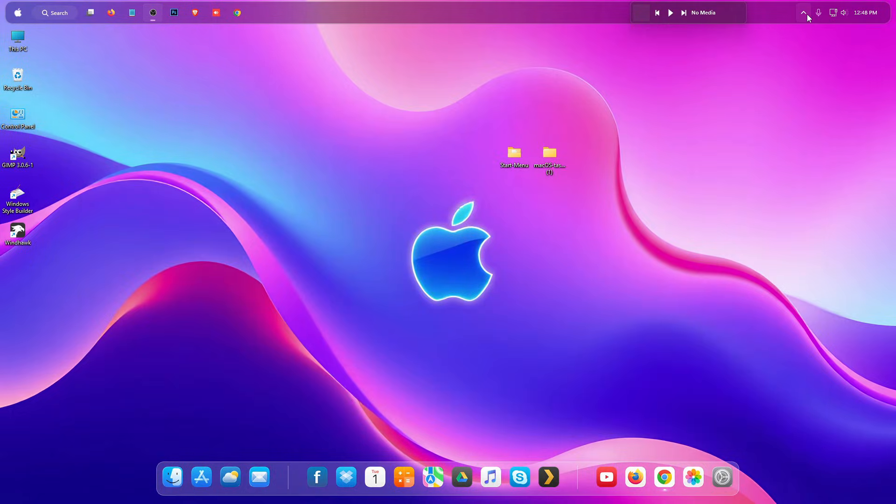
# Reopen Windhawk on its list of installed mods.
pyautogui.click(803, 13)
pyautogui.click(803, 44)
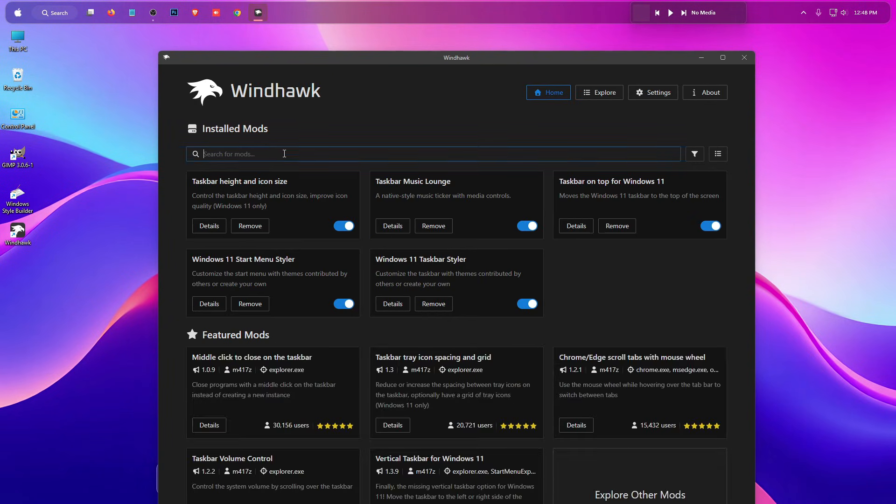
# Search Windhawk's available mods for "res" and install the Resource Redirect mod.
pyautogui.click(599, 92)
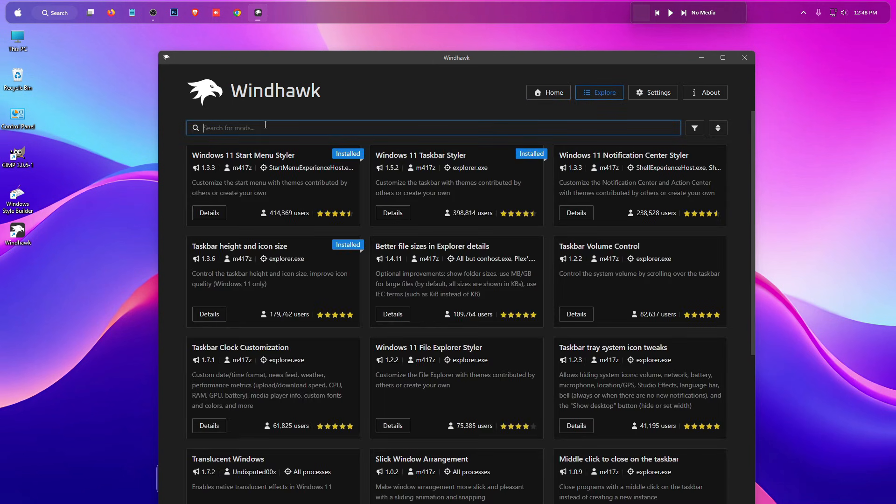
pyautogui.write('re')
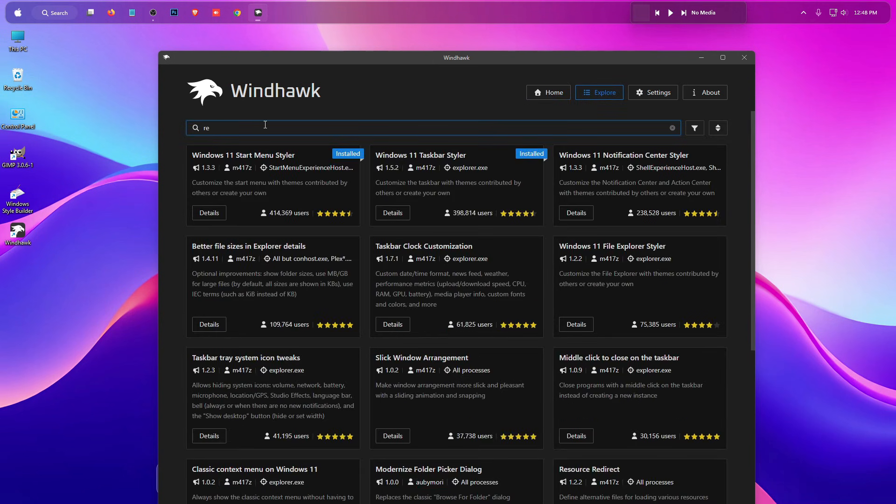
pyautogui.write('s')
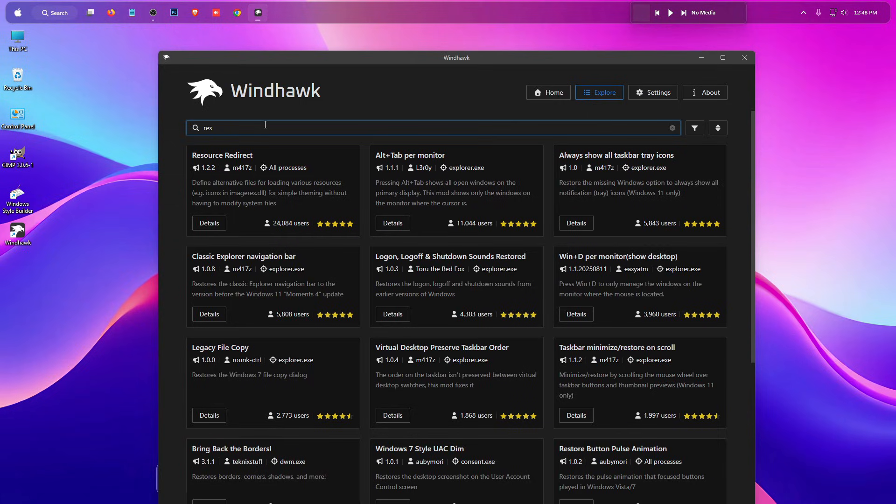
pyautogui.click(204, 224)
pyautogui.click(230, 171)
pyautogui.click(550, 420)
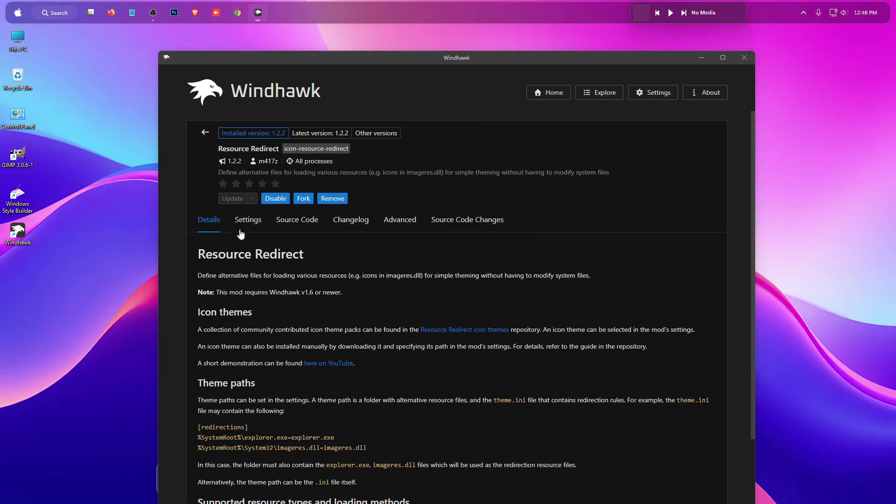
# Set Resource Redirect's icon theme to macOS Regular (by niivu), save the settings, and agree to clear the icon cache.
pyautogui.click(239, 232)
pyautogui.scroll(-1, 193, 248)
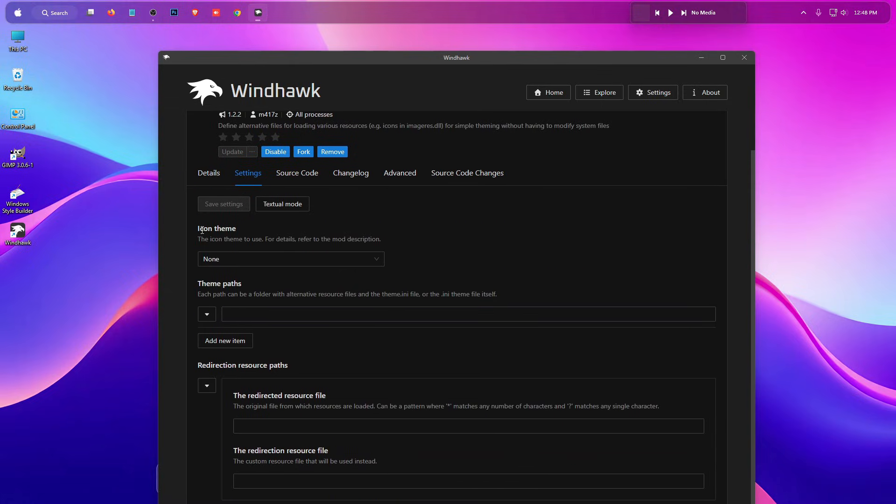
pyautogui.click(241, 259)
pyautogui.scroll(-6, 243, 329)
pyautogui.scroll(-10, 270, 325)
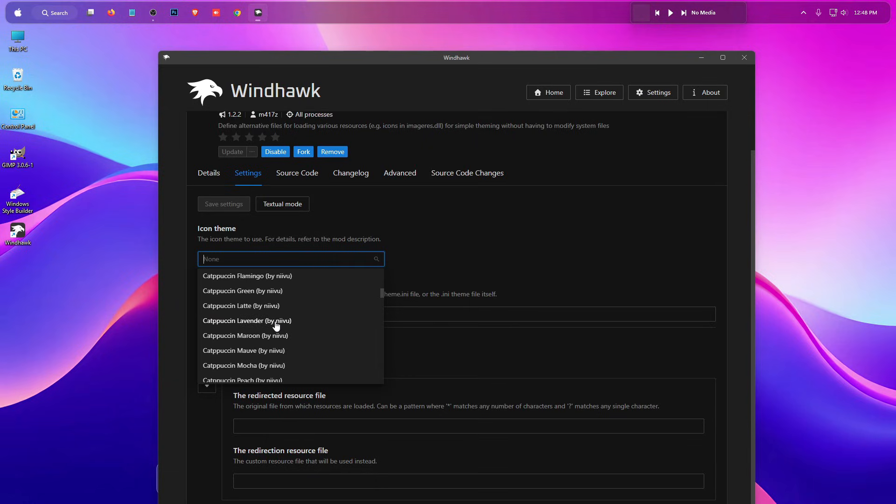
pyautogui.scroll(-10, 270, 330)
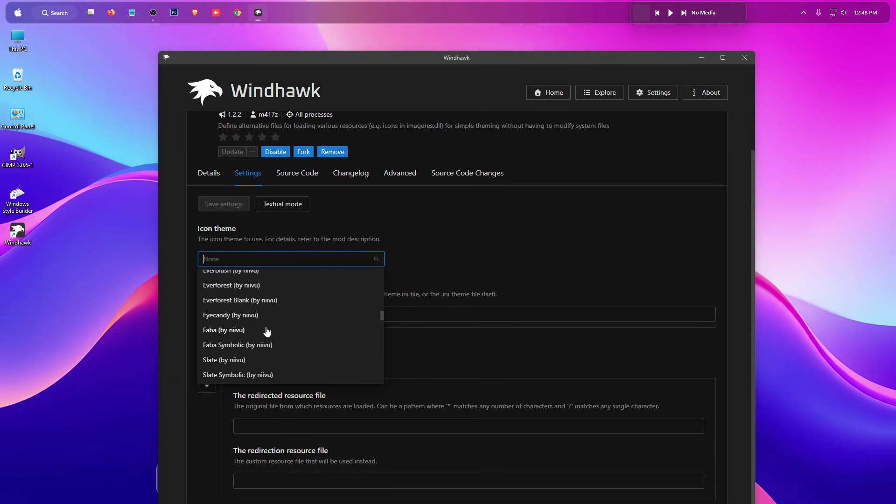
pyautogui.scroll(-6, 264, 332)
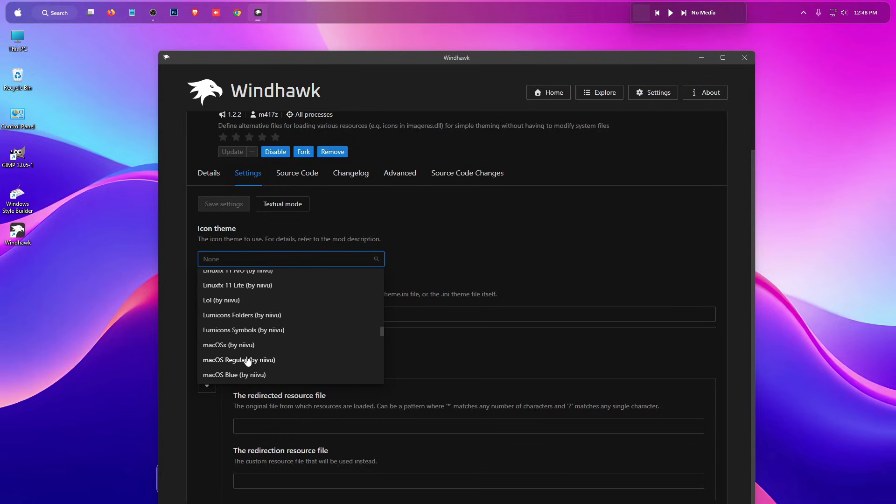
pyautogui.scroll(-1, 242, 357)
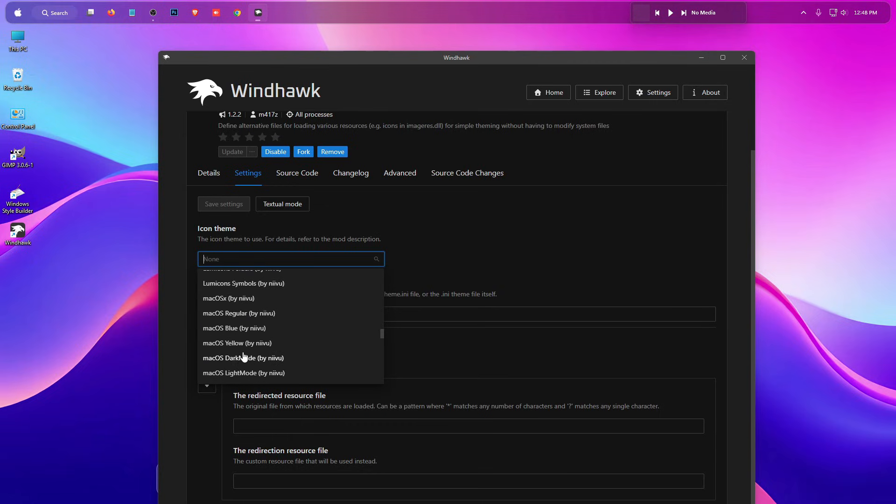
pyautogui.click(245, 313)
pyautogui.click(228, 206)
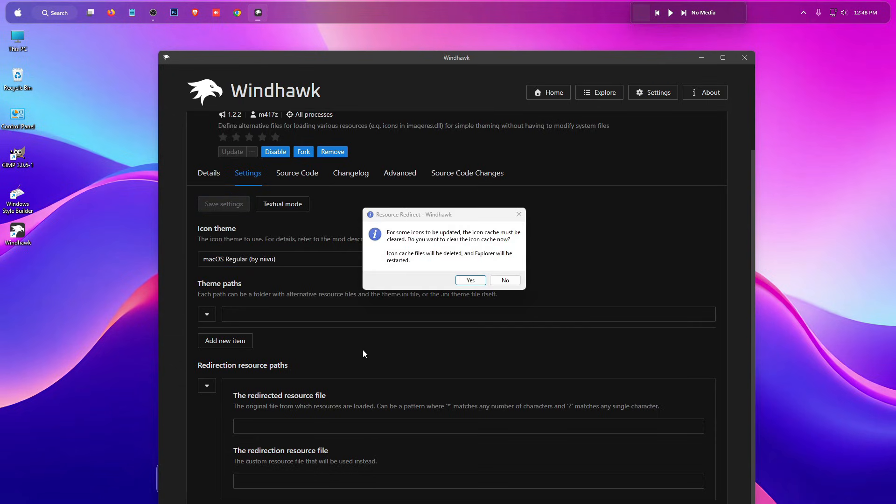
pyautogui.click(471, 280)
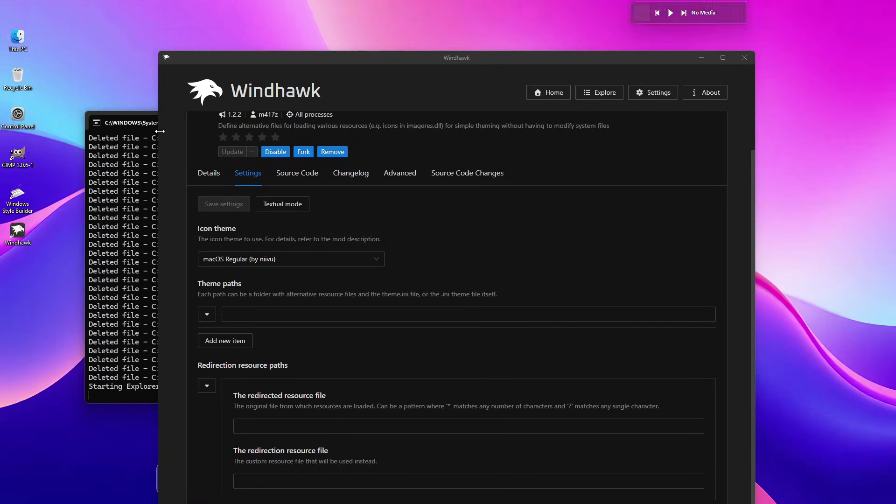
# Check the new icons in This PC and Local Disk (C:), close that window, and return to Windhawk's mod search results.
pyautogui.doubleClick(18, 36)
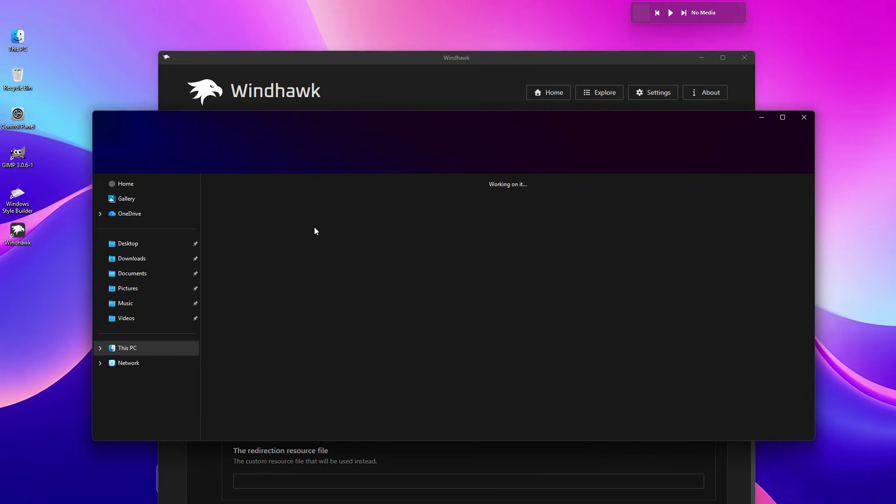
pyautogui.doubleClick(275, 203)
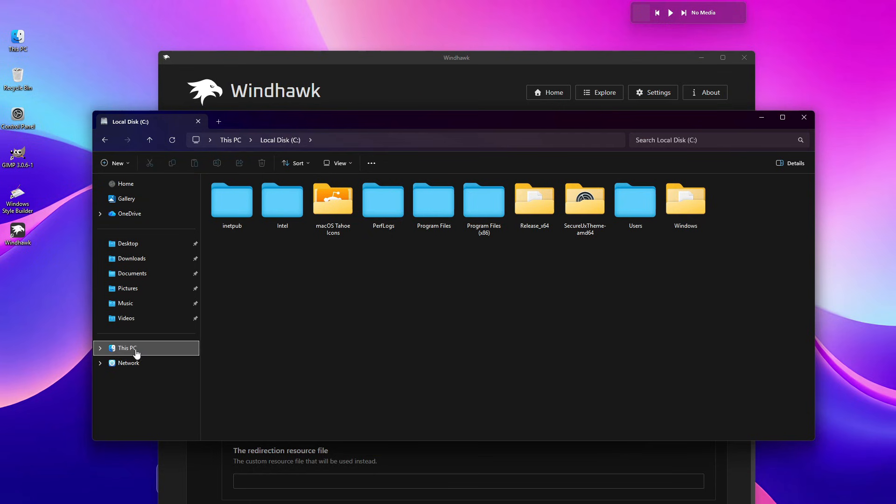
pyautogui.click(804, 117)
pyautogui.scroll(1, 312, 208)
pyautogui.click(203, 135)
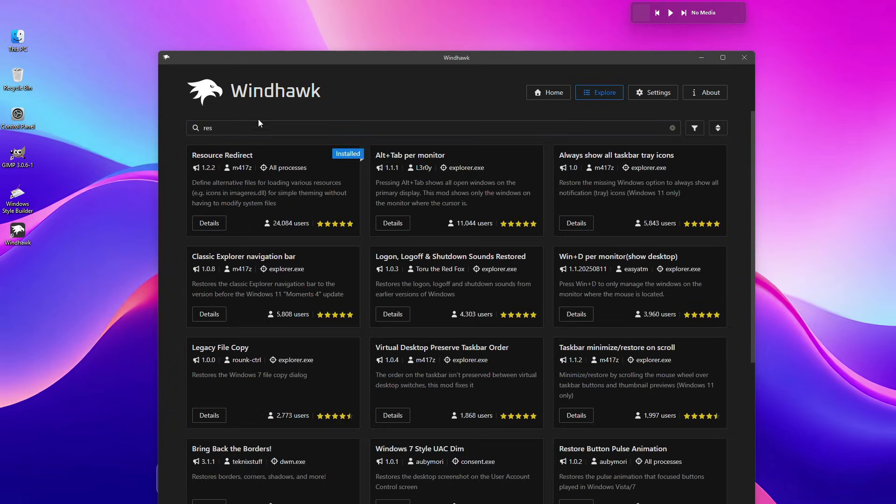
pyautogui.moveTo(329, 56); pyautogui.dragTo(319, 30)
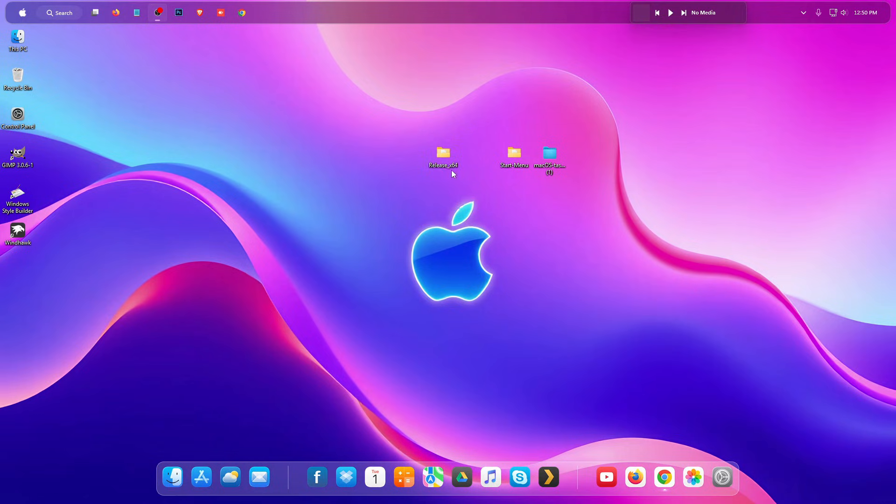
# Move the Release_x64 folder from the desktop to the root of Local Disk (C:).
pyautogui.rightClick(447, 156)
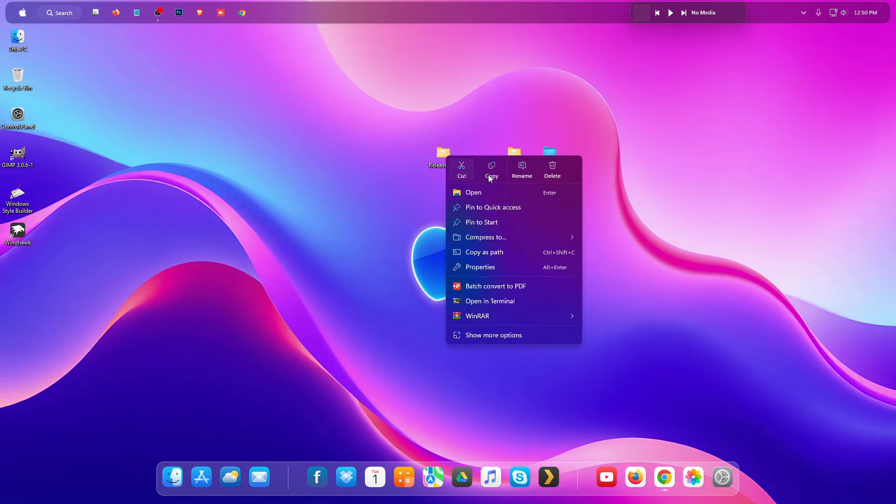
pyautogui.click(458, 170)
pyautogui.doubleClick(18, 38)
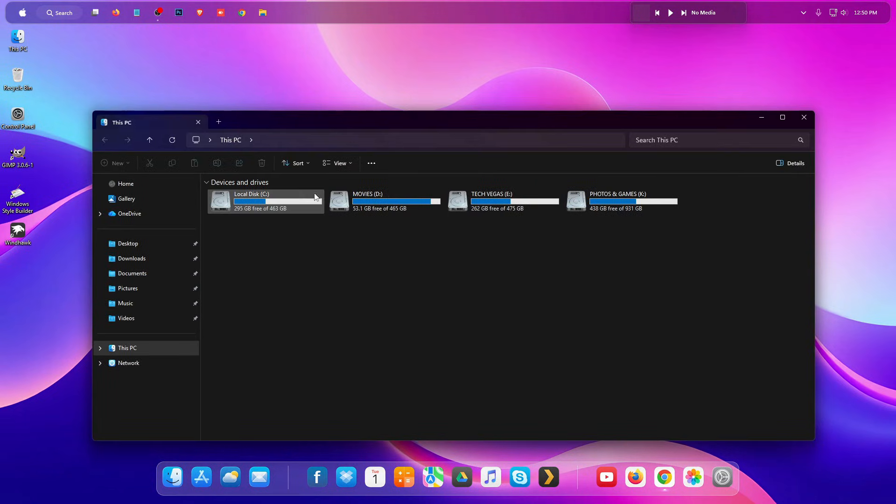
pyautogui.doubleClick(280, 203)
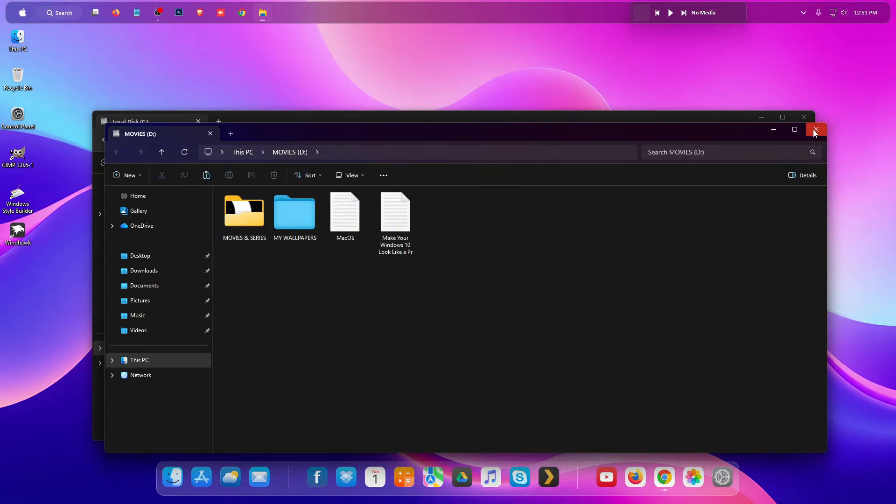
pyautogui.click(815, 130)
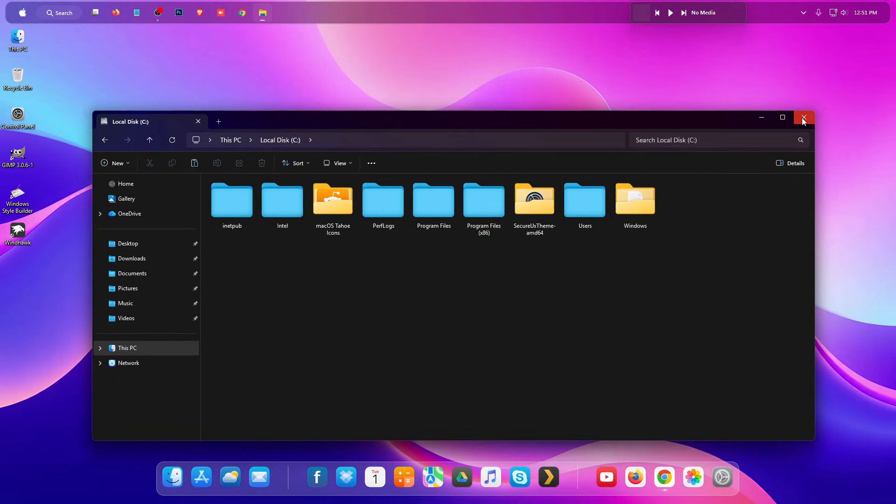
pyautogui.rightClick(485, 274)
pyautogui.click(500, 287)
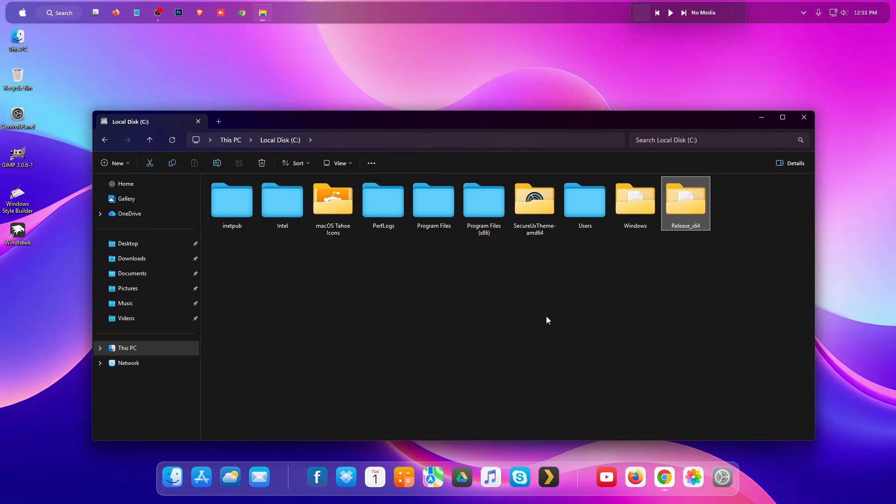
# Open the config file in Release_x64's Release folder, review its showLine and dark colour settings, and close it.
pyautogui.doubleClick(693, 209)
pyautogui.doubleClick(232, 194)
pyautogui.doubleClick(230, 195)
pyautogui.moveTo(313, 193); pyautogui.dragTo(434, 103)
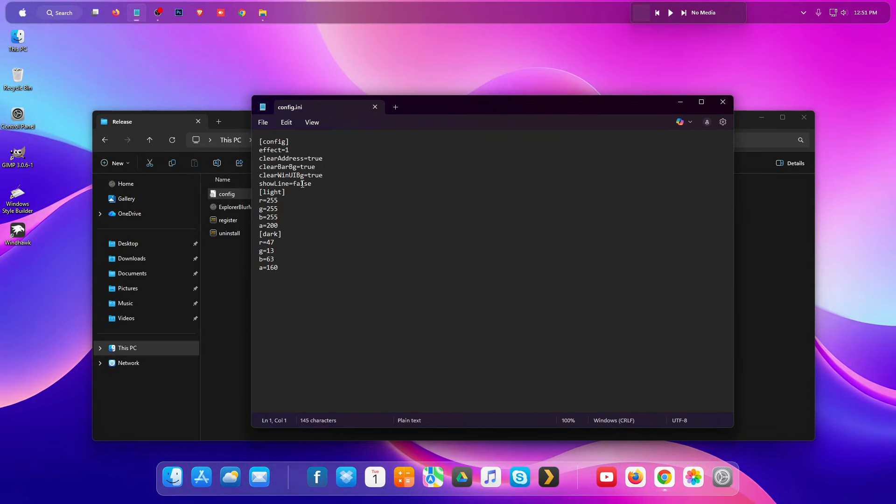
pyautogui.moveTo(293, 184); pyautogui.dragTo(313, 186)
pyautogui.click(298, 240)
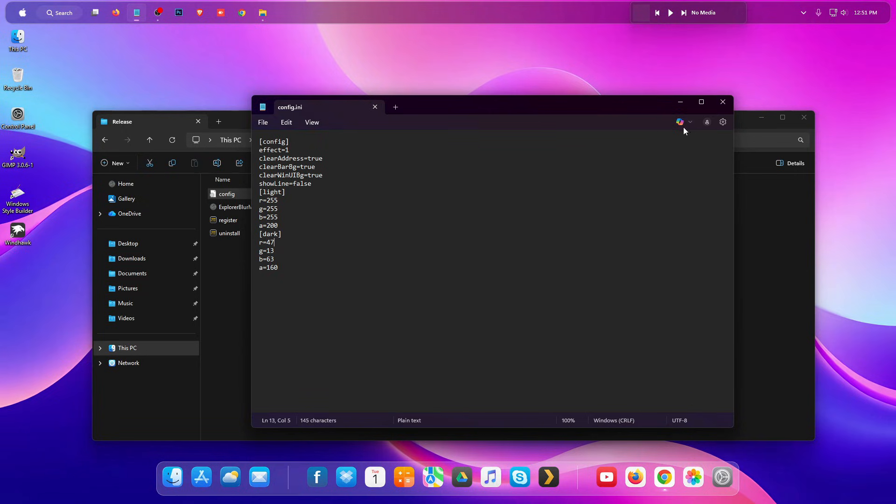
pyautogui.click(720, 108)
# Run the register script in the Release folder as administrator.
pyautogui.click(234, 220)
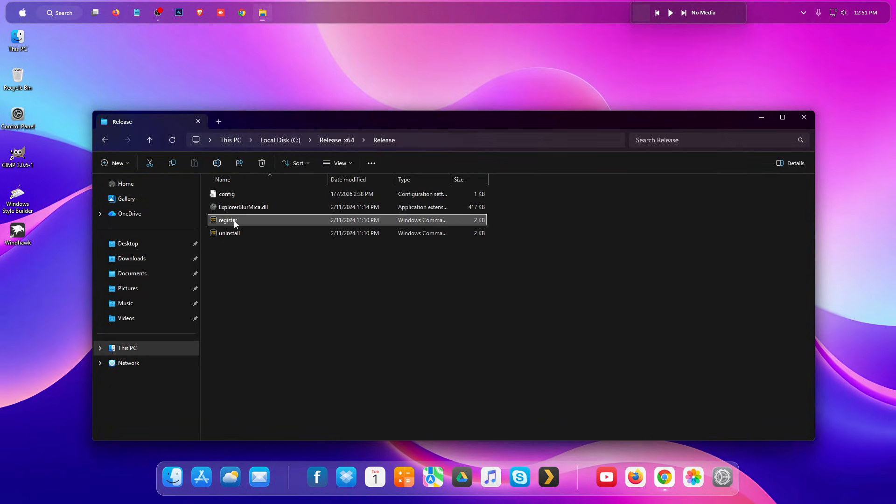
pyautogui.rightClick(232, 220)
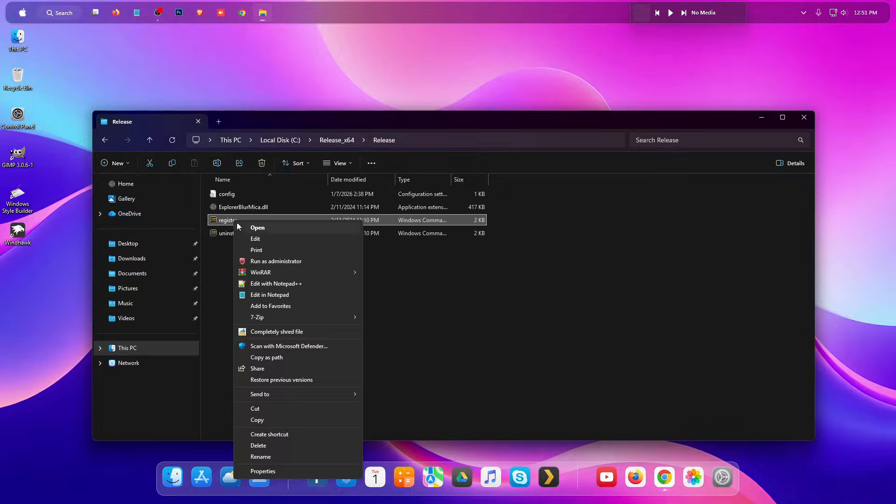
pyautogui.click(258, 261)
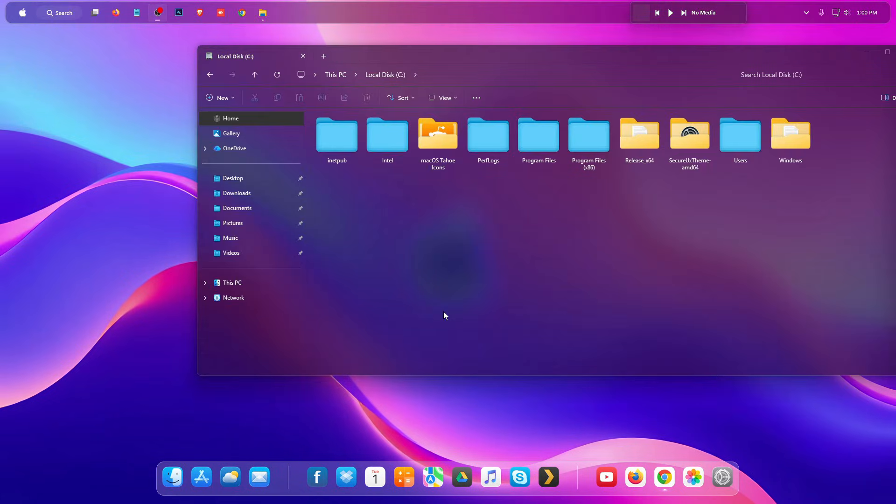
# Open the restyled Start menu and look through its list of apps.
pyautogui.click(22, 15)
pyautogui.scroll(-5, 110, 215)
pyautogui.scroll(-2, 111, 221)
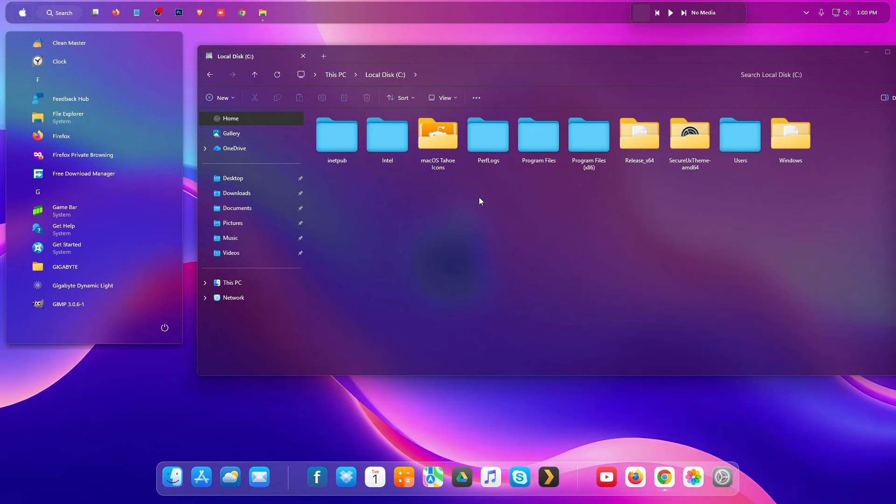